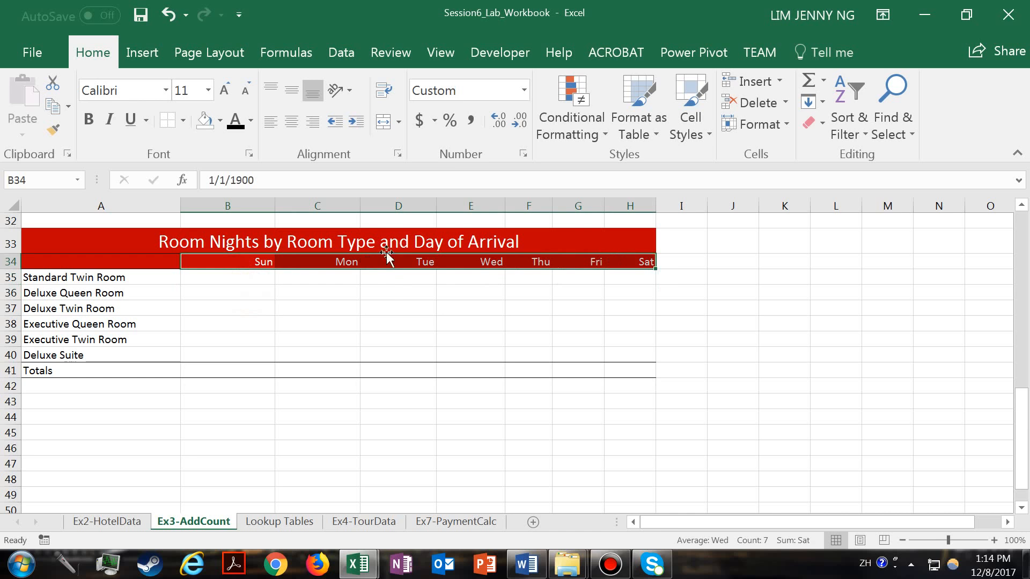
- Set the number format of the day headings in B34:H34 to General
click(528, 91)
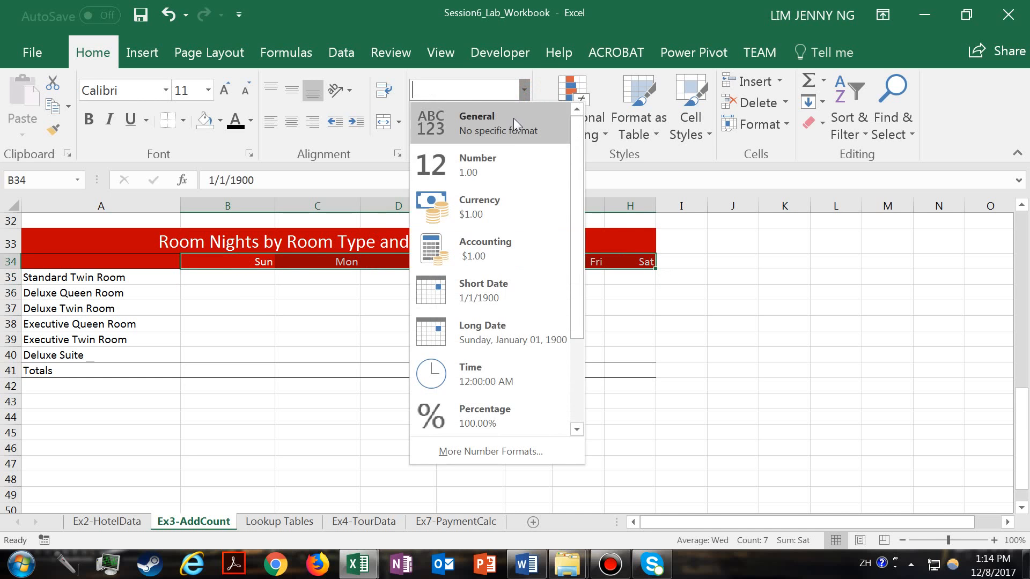
click(520, 119)
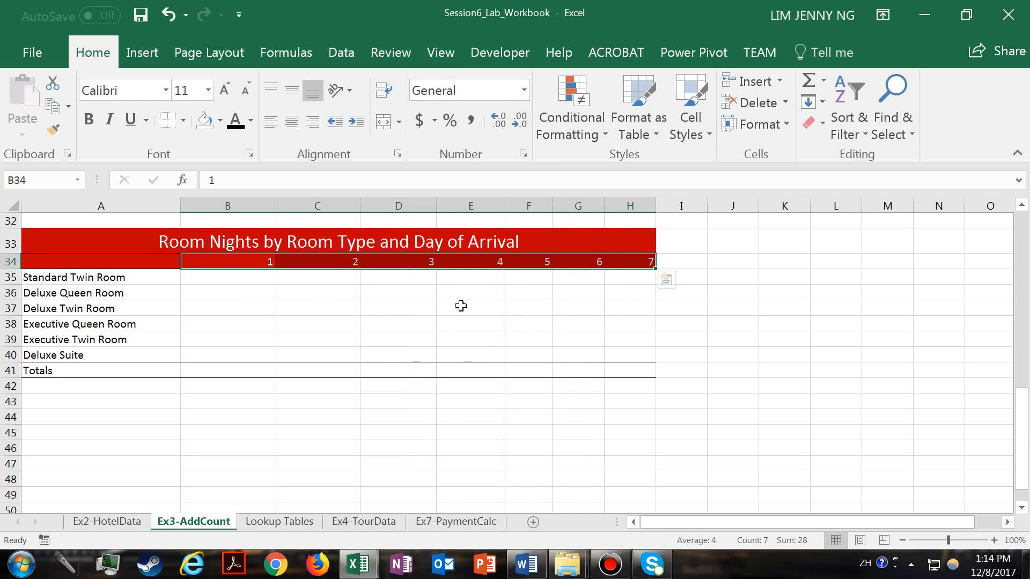
click(312, 289)
- Apply the custom number format ddd to the day headings in B34:H34
drag(230, 261, 665, 262)
click(525, 92)
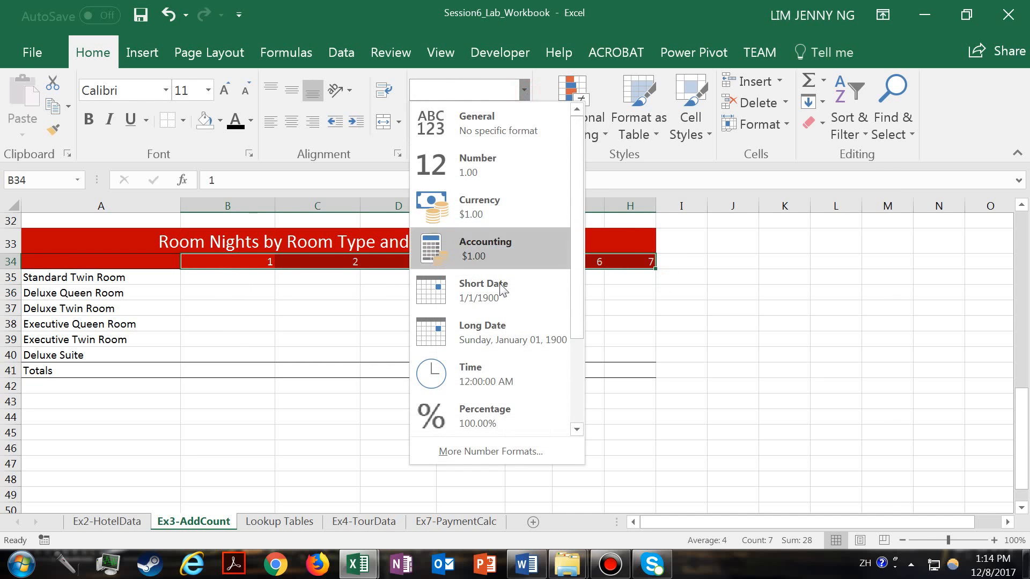
click(472, 451)
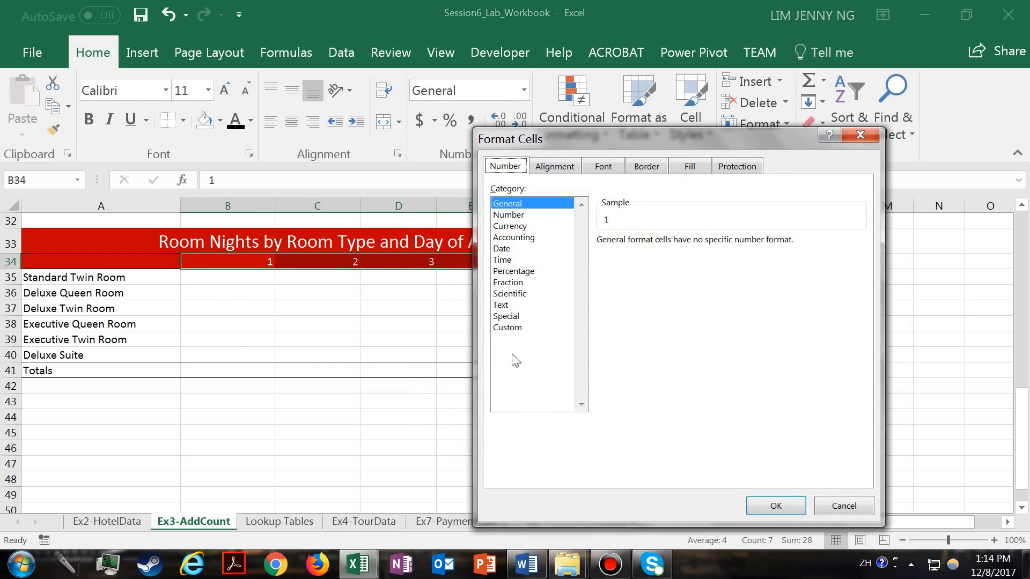
click(513, 328)
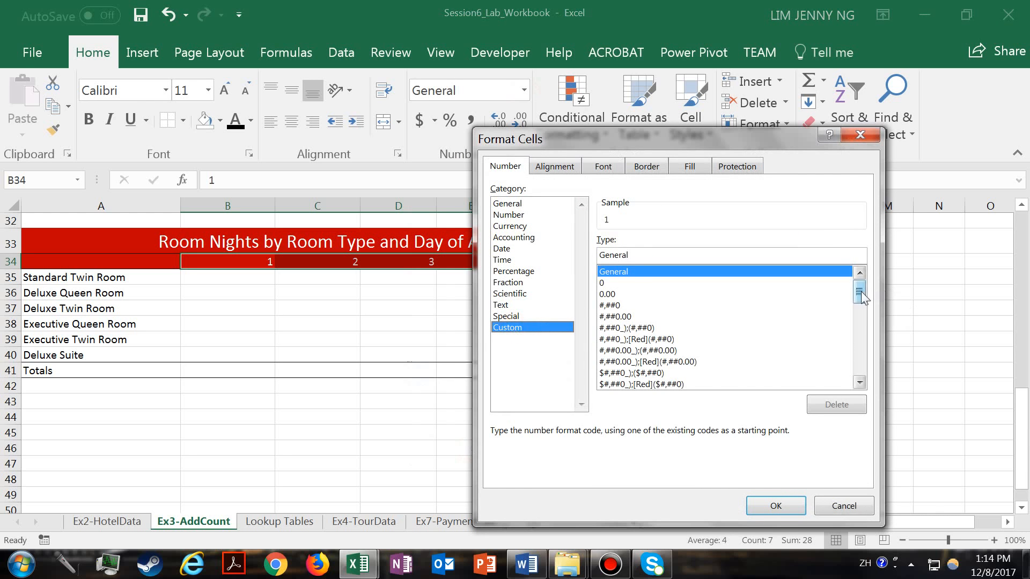
drag(860, 292, 859, 363)
click(623, 384)
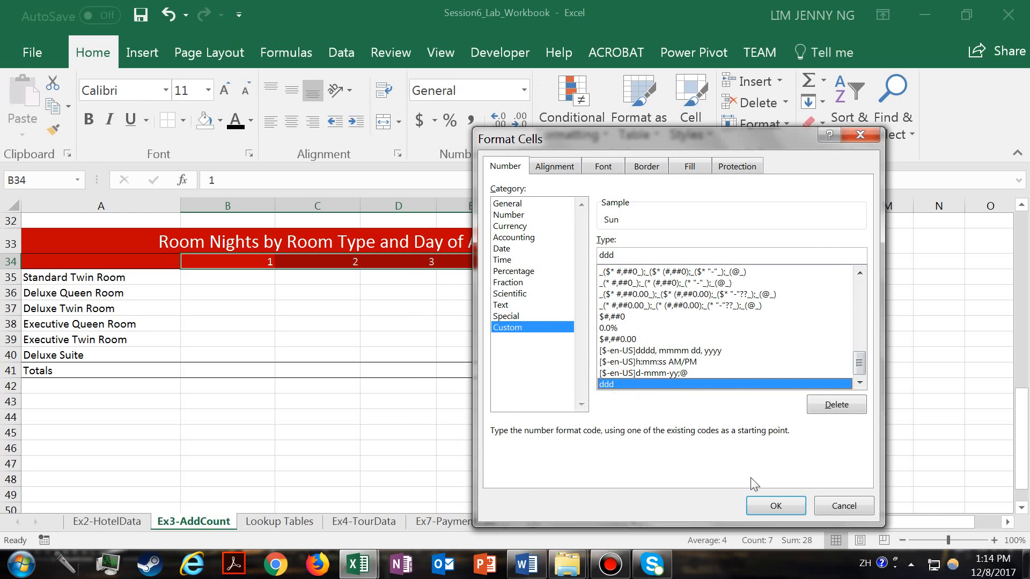
click(762, 505)
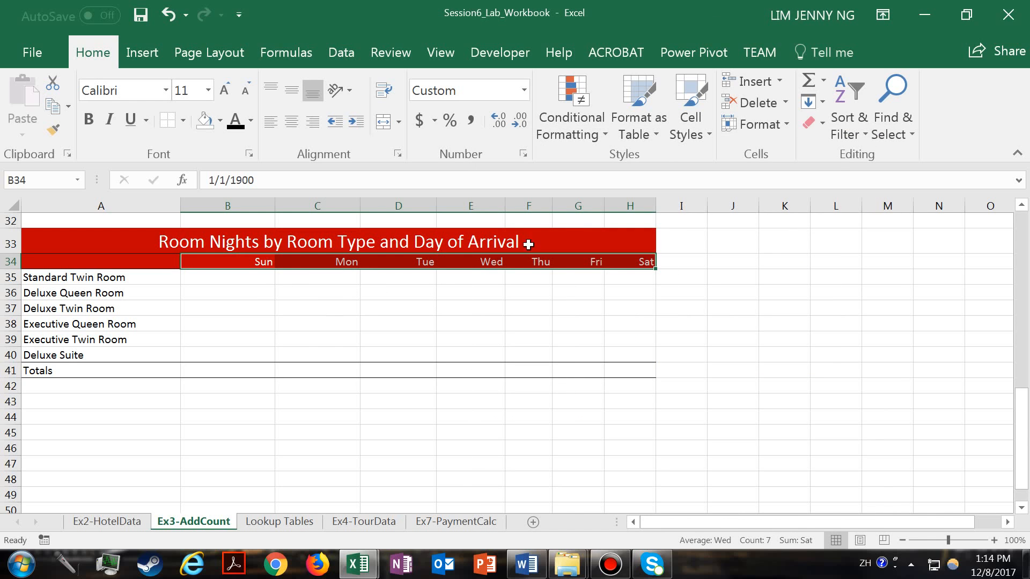
- Examine the SUMIF formula in D5 that calculates the Standard Twin Room's room nights
click(252, 280)
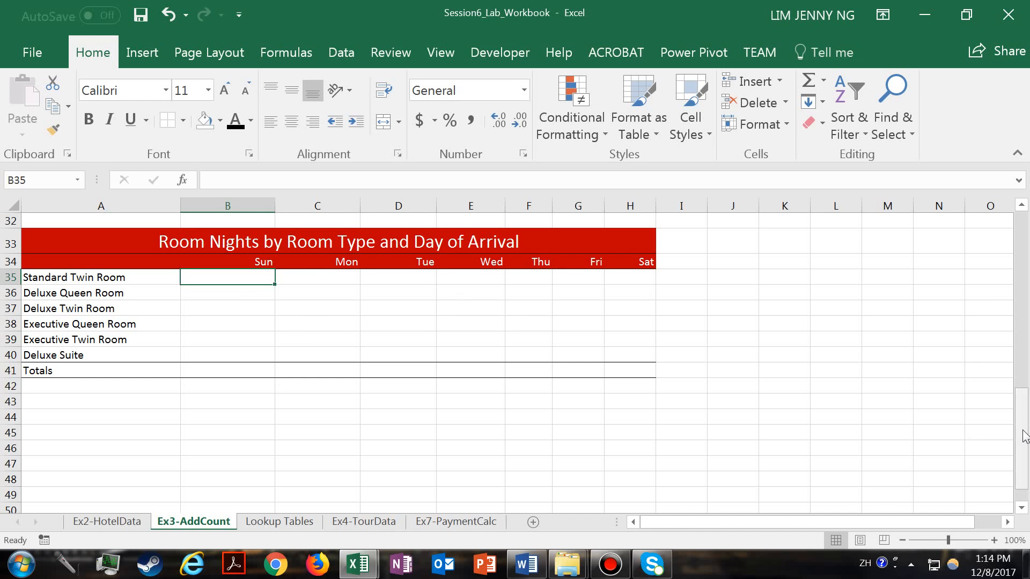
drag(1016, 431, 1020, 257)
click(390, 329)
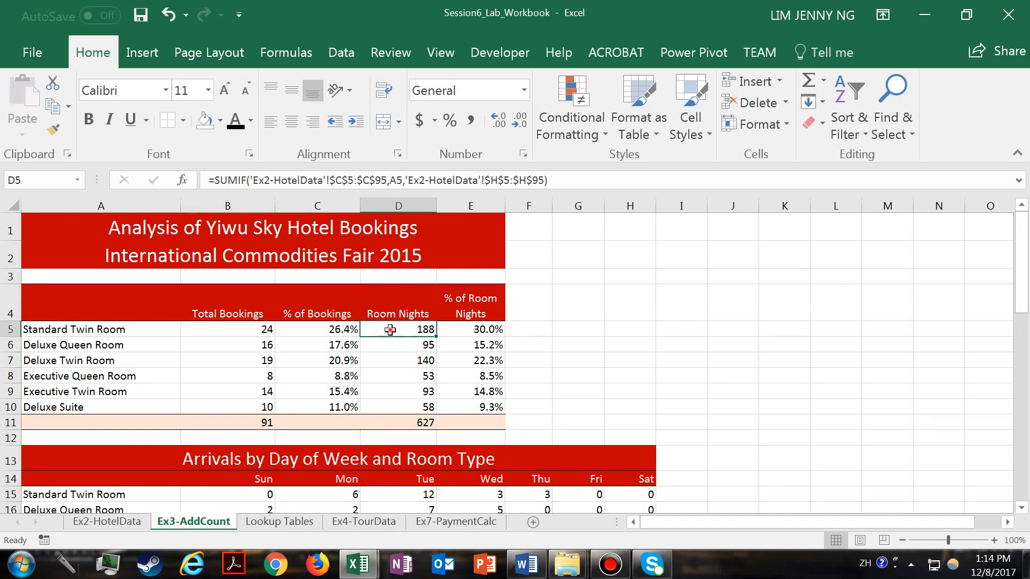
double_click(390, 329)
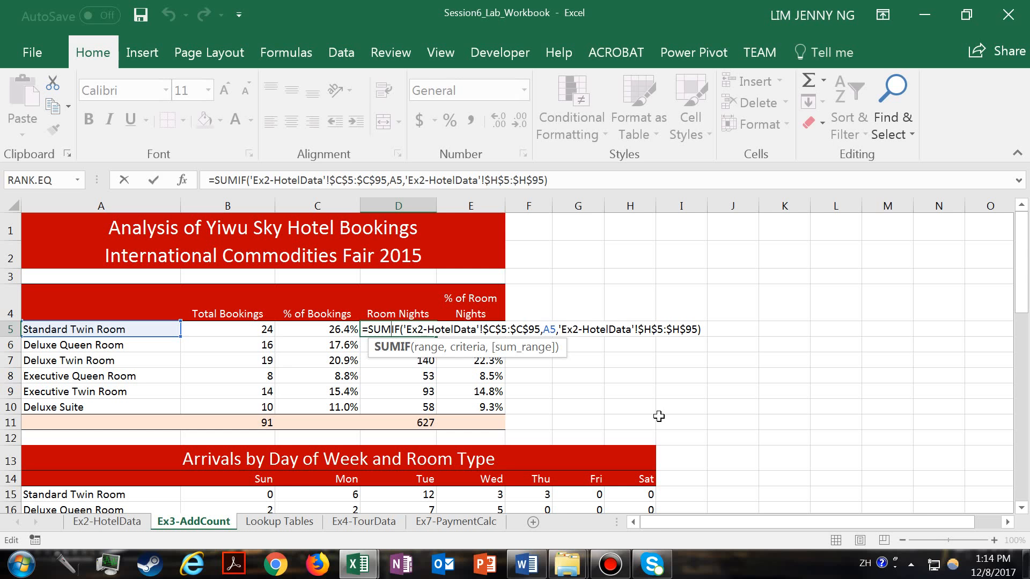
key(Return)
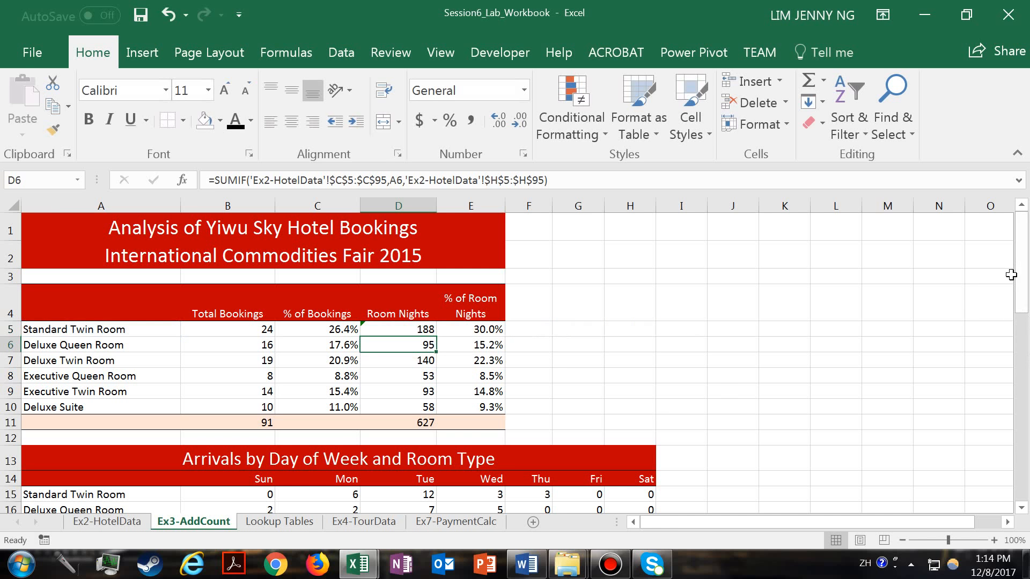
- Begin a SUMIFS formula in B35 for Standard Twin Room and Sunday in the Room Nights by Room Type table
drag(1011, 272, 1028, 480)
click(125, 293)
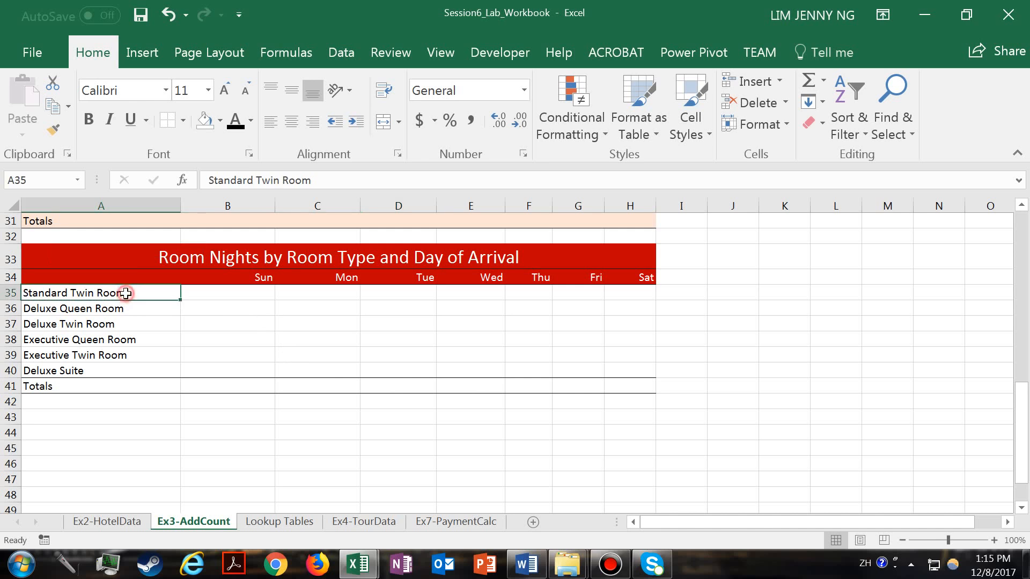
click(236, 278)
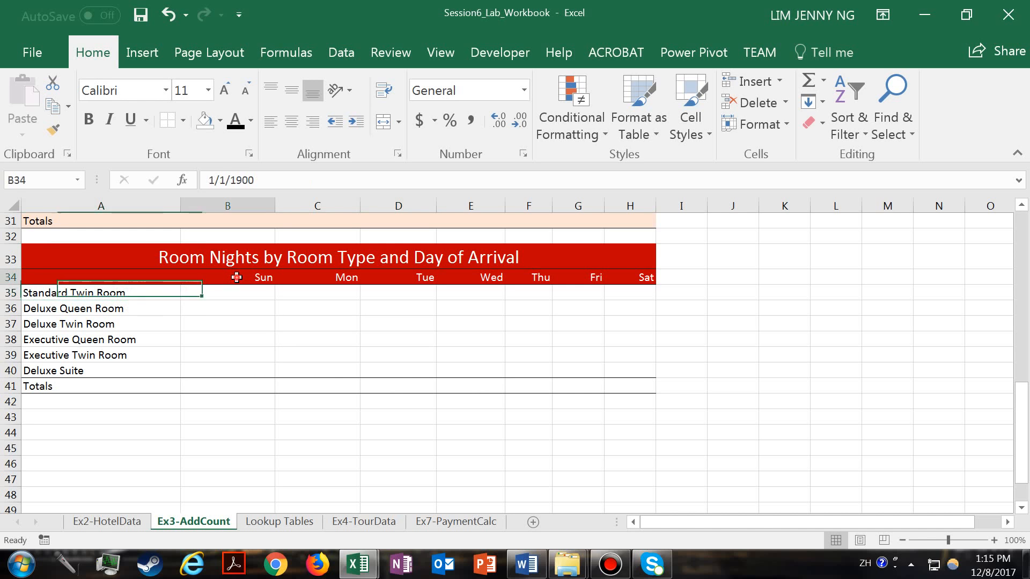
click(223, 294)
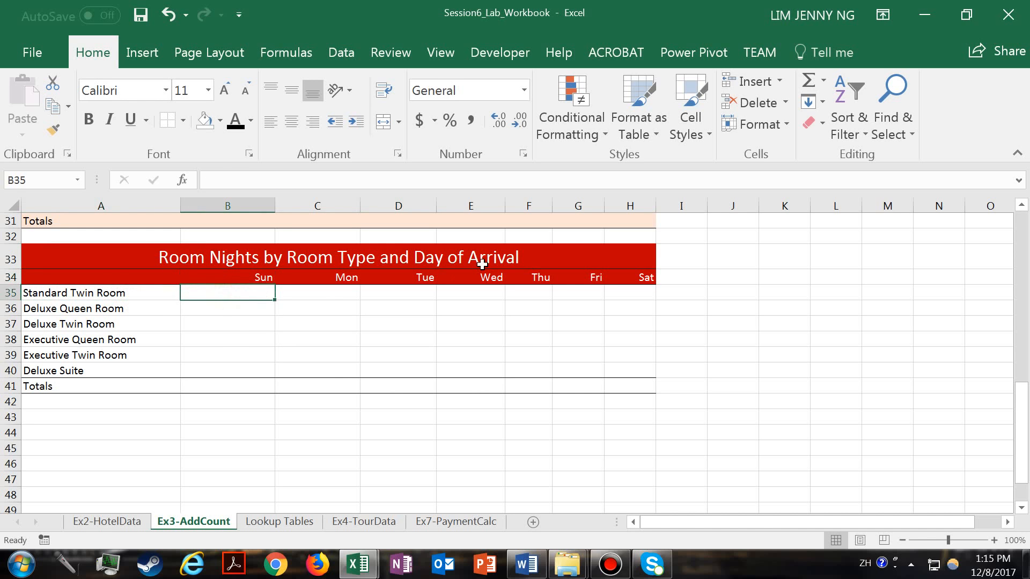
text(=S)
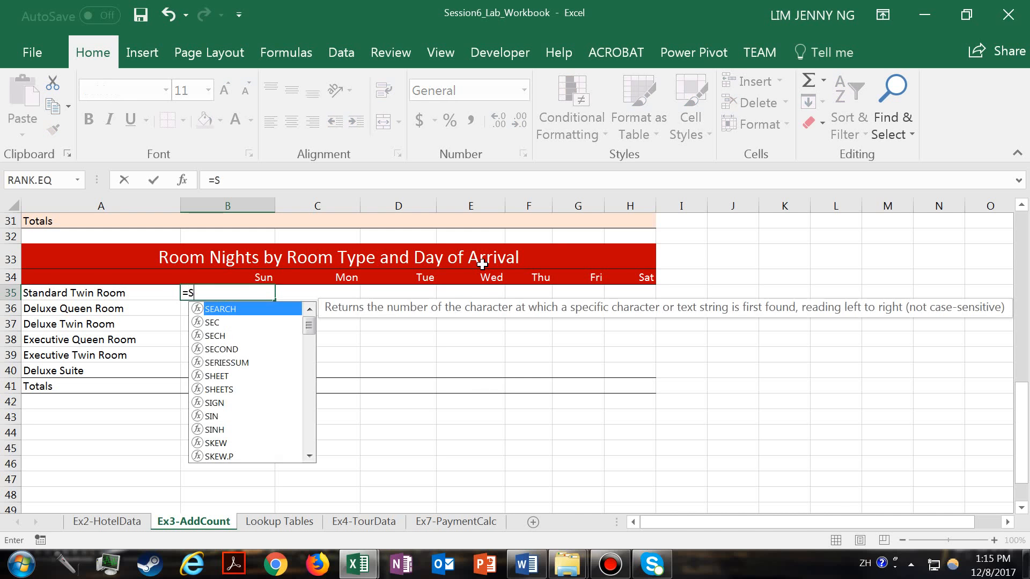
drag(309, 326, 313, 433)
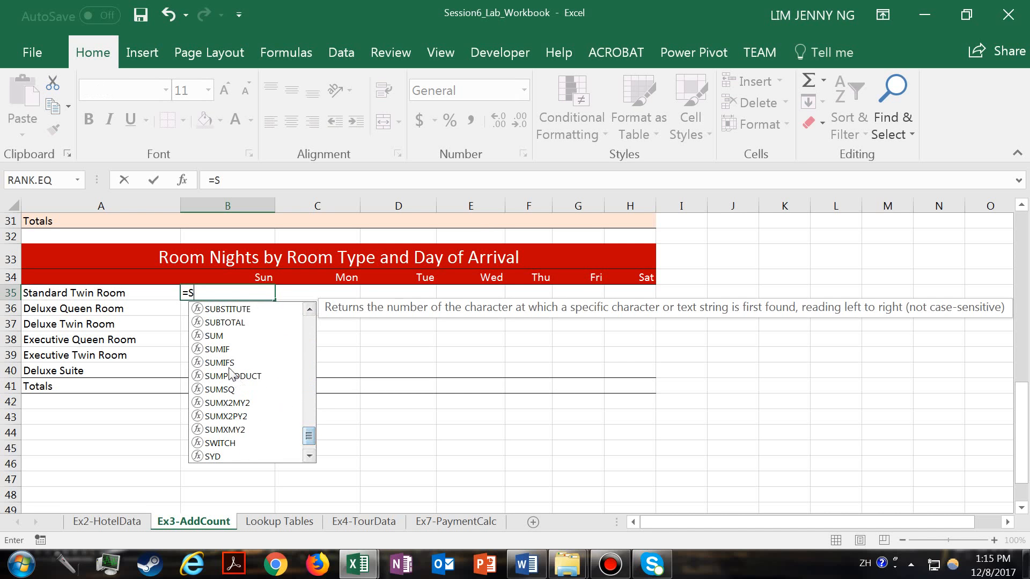
double_click(228, 364)
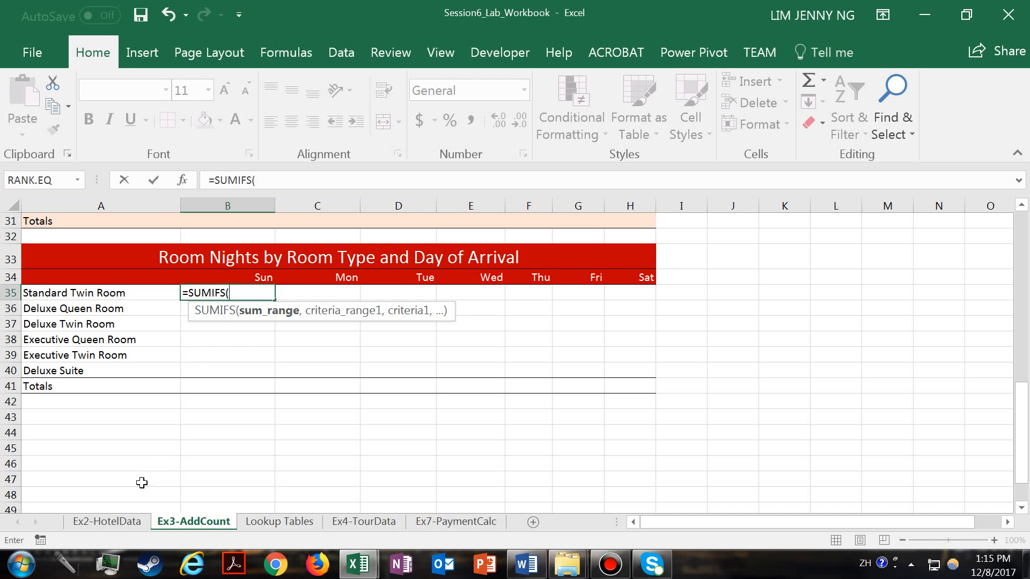
- Enter the Room nights column of Ex2-HotelData as the sum range, with absolute references $H$5:$H$95
click(122, 529)
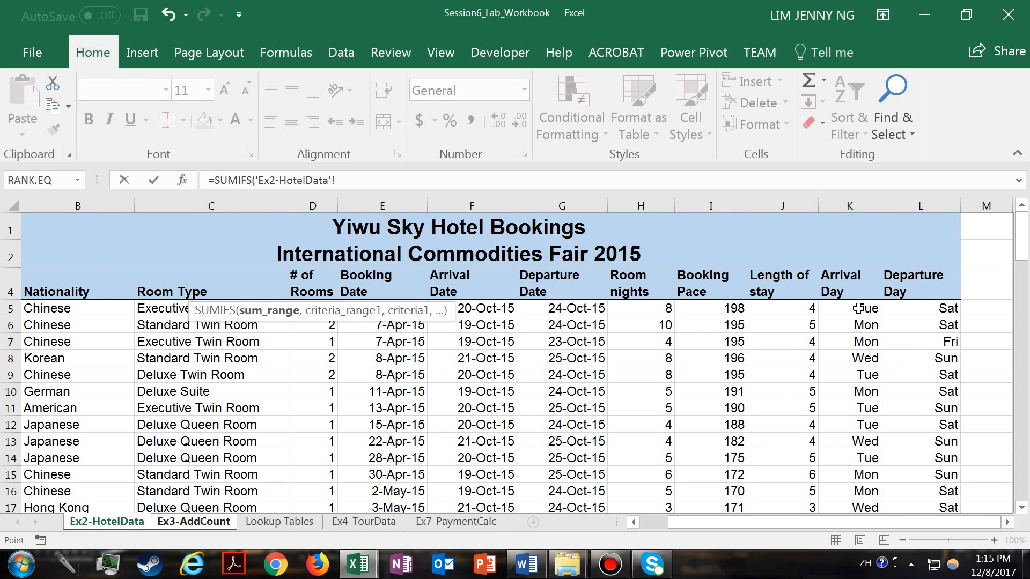
drag(649, 308, 673, 457)
text(,)
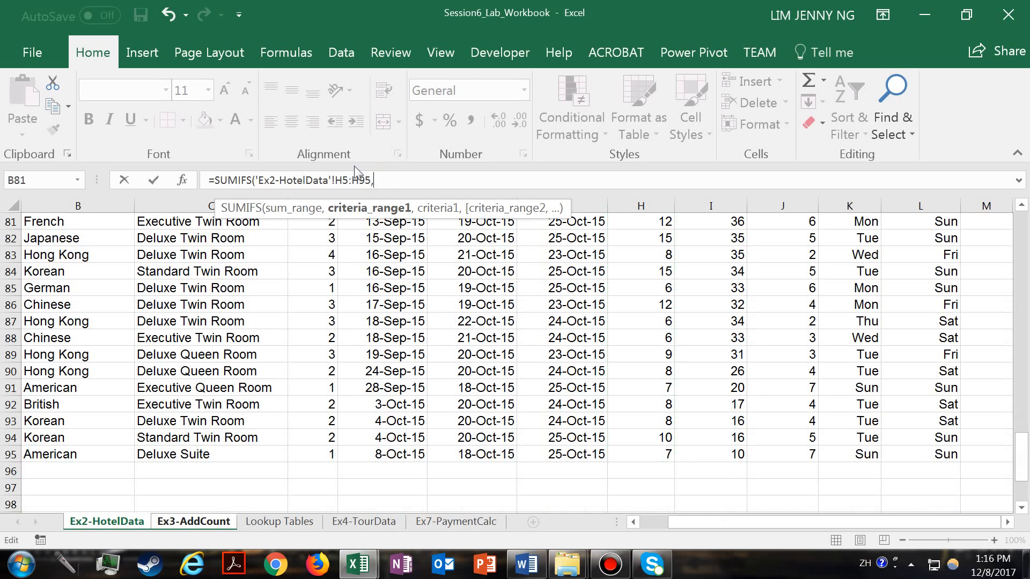
click(344, 180)
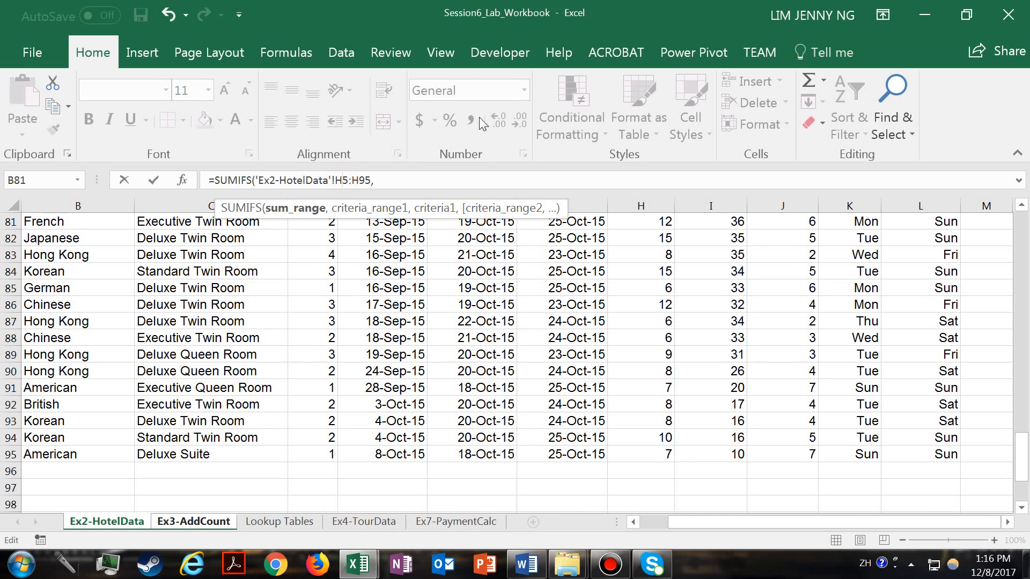
key(F4)
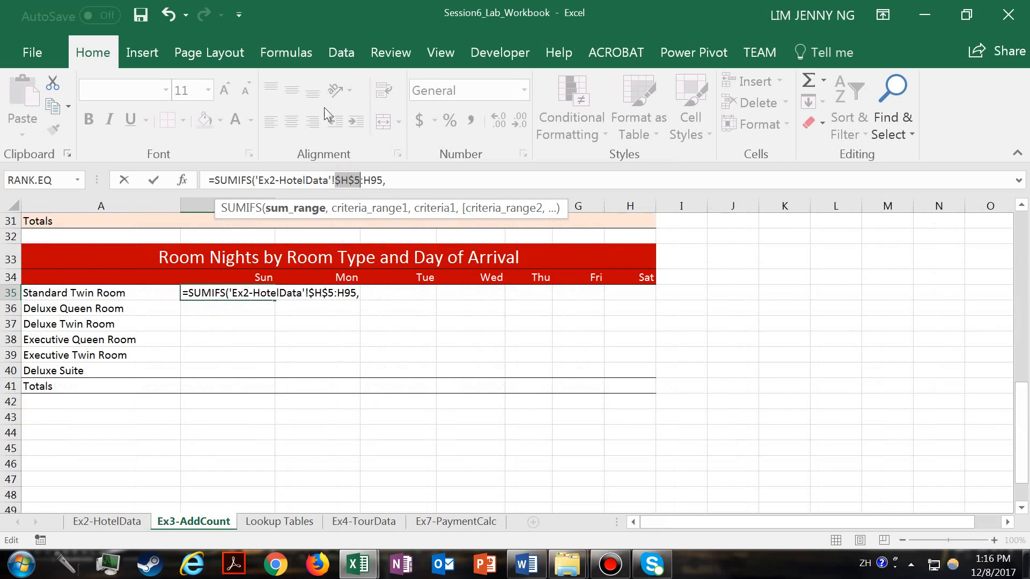
click(377, 179)
key(F4)
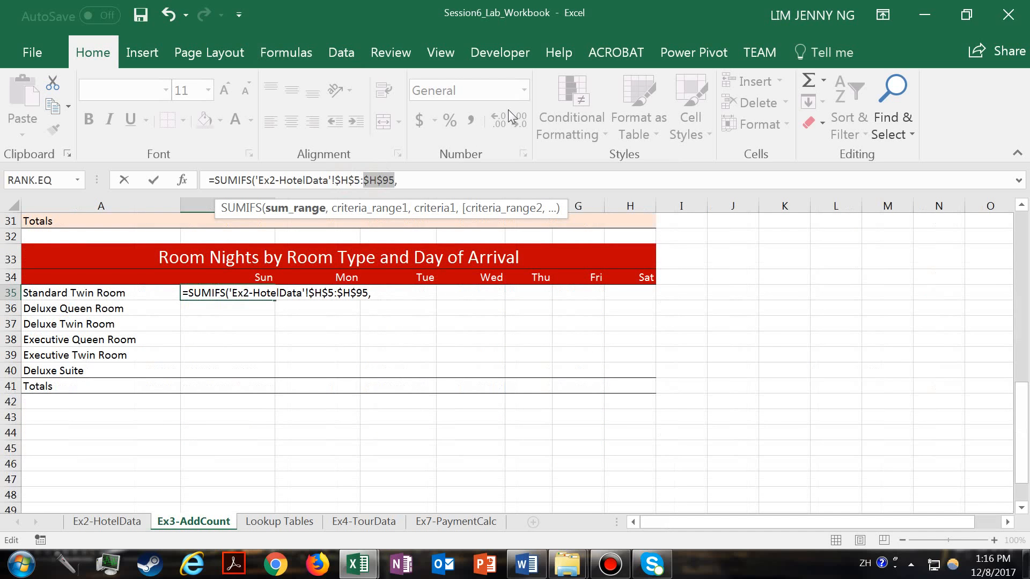
click(406, 181)
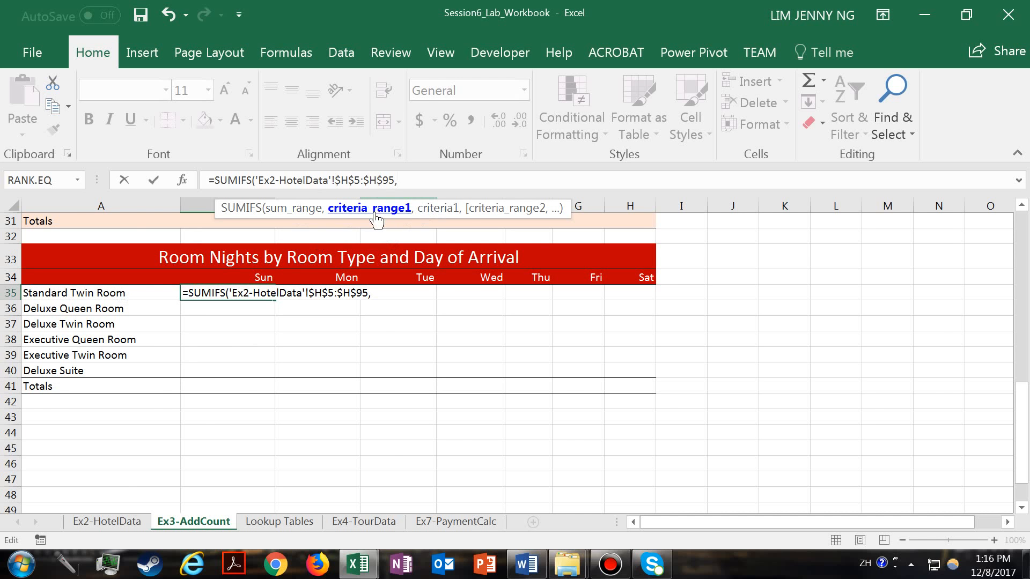
- Add the Room Type column of Ex2-HotelData as the first criteria range, with absolute references $C$5:$C$95
click(122, 516)
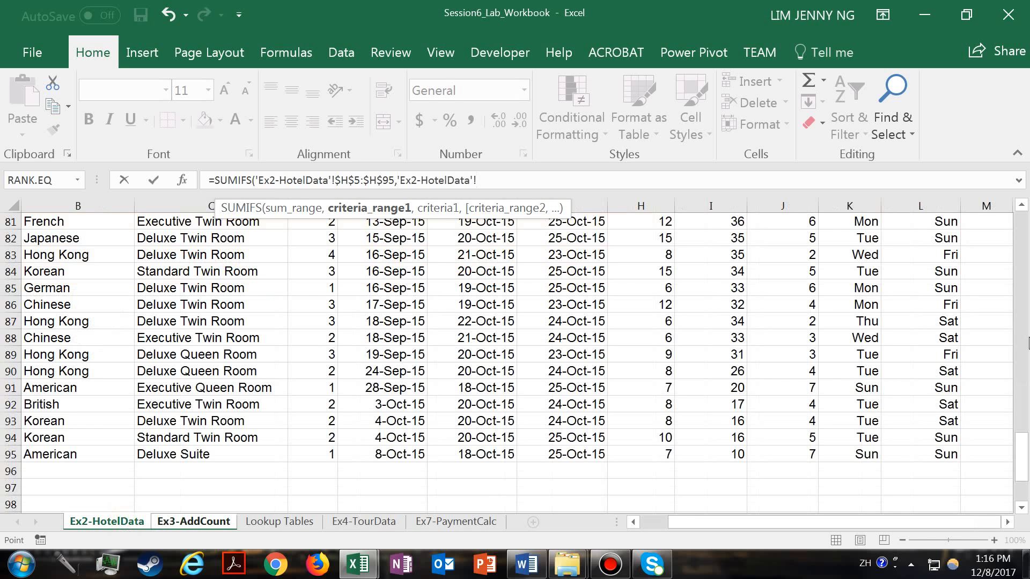
drag(1022, 445, 1021, 229)
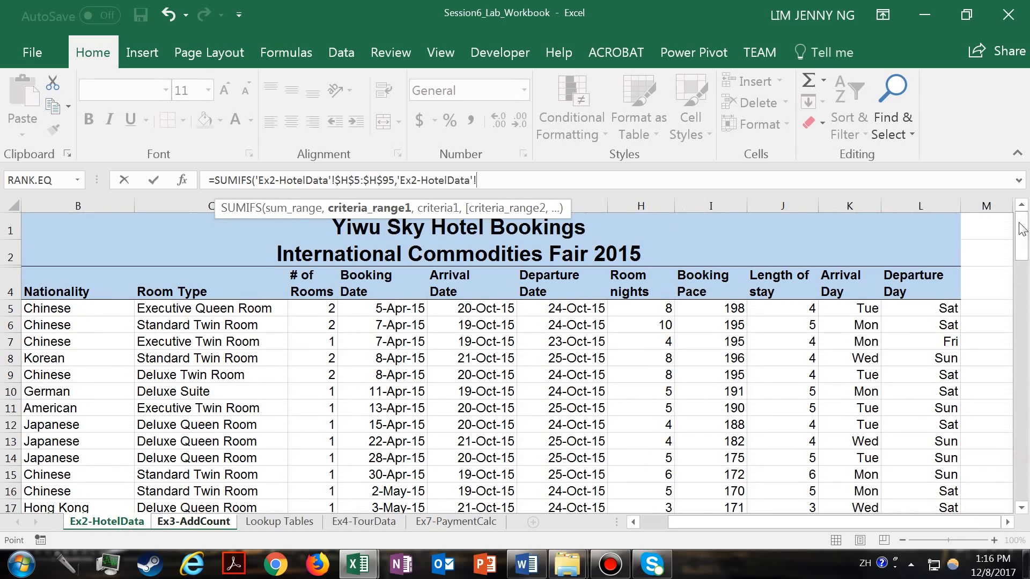
drag(241, 306, 233, 484)
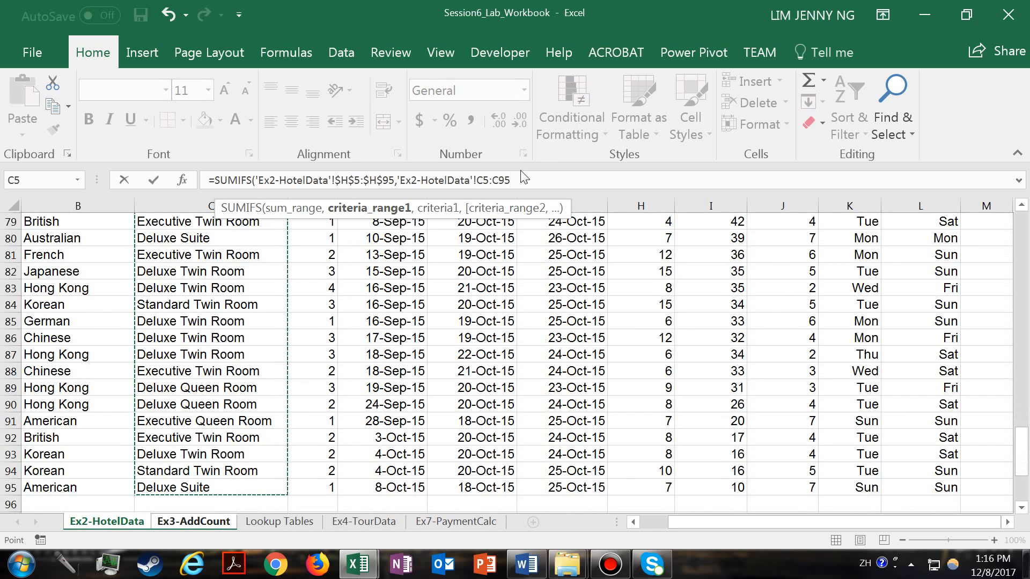
text(,)
click(486, 177)
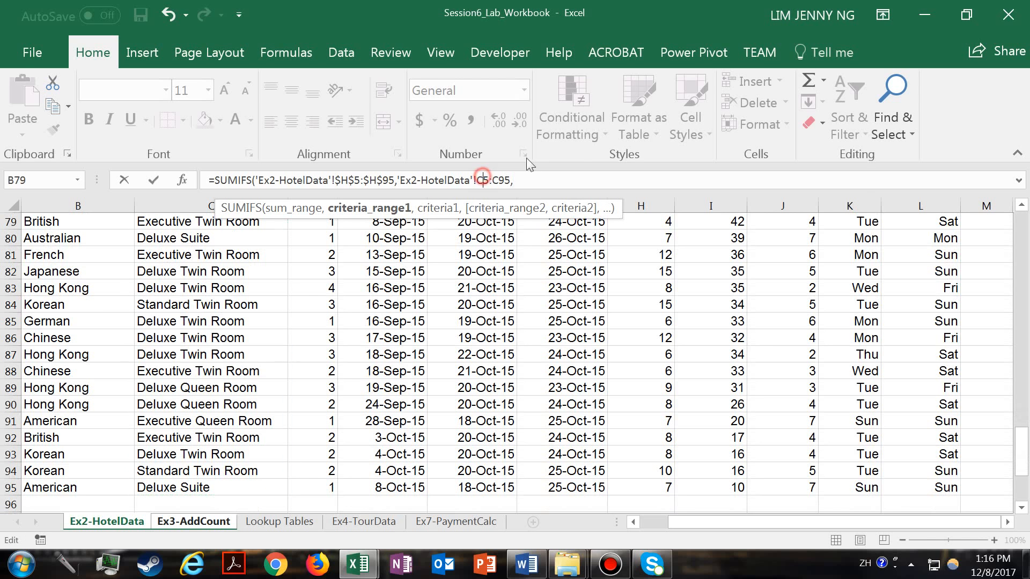
key(F4)
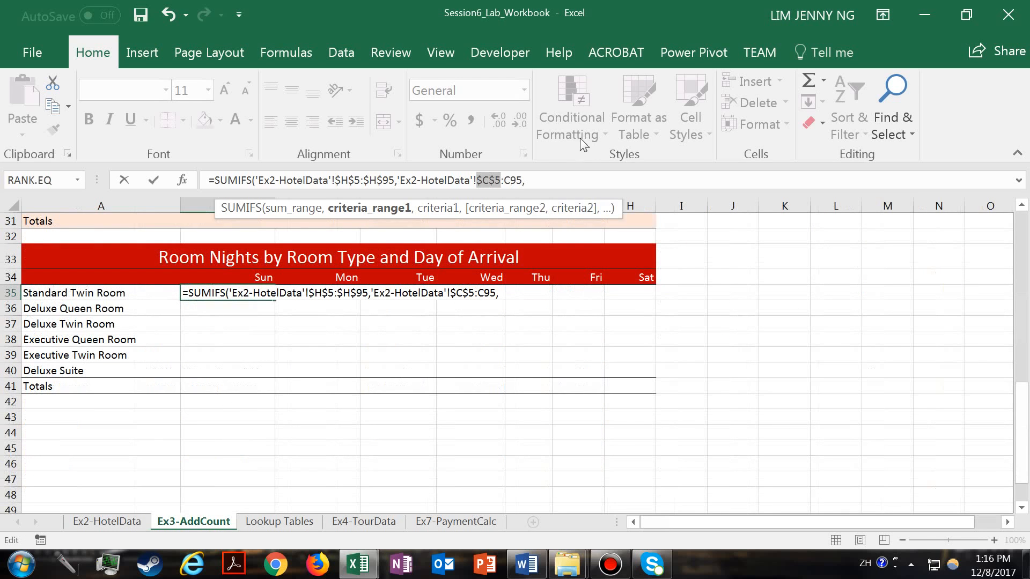
click(513, 179)
key(F4)
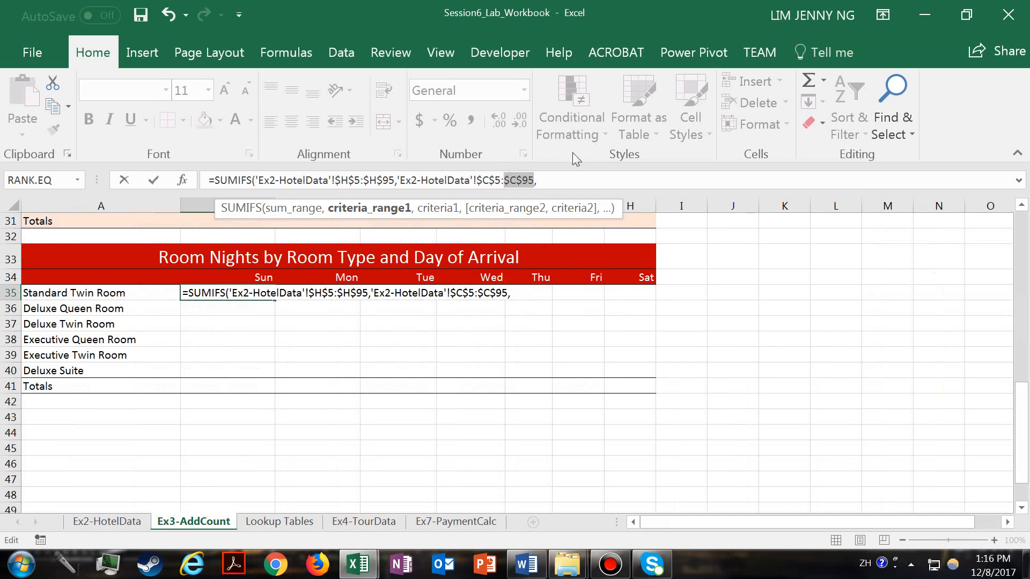
click(512, 179)
click(548, 180)
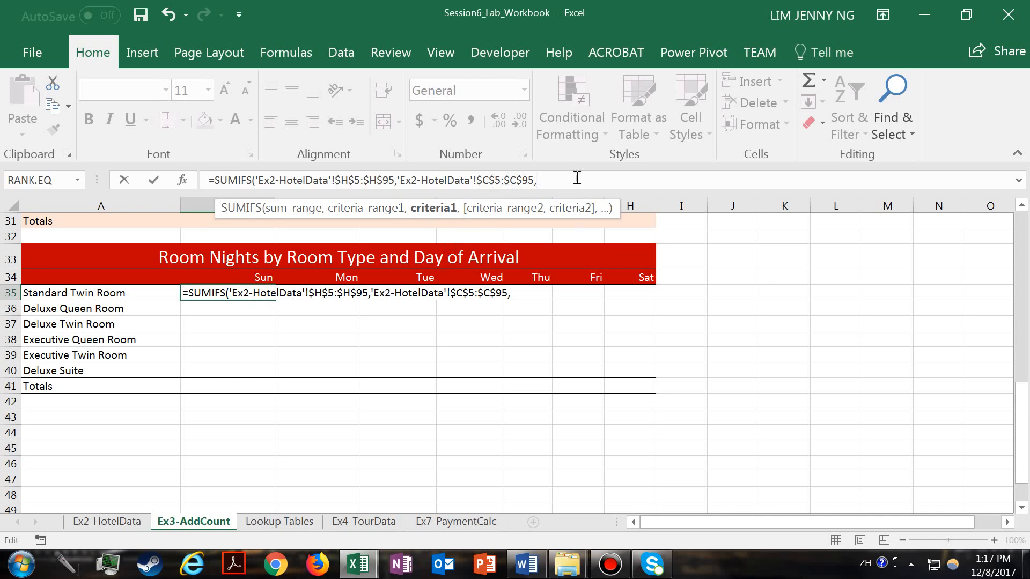
- Add the Standard Twin Room cell A35 as the first criterion, strip its Ex3-AddCount sheet prefix, and end the argument with a comma
click(99, 289)
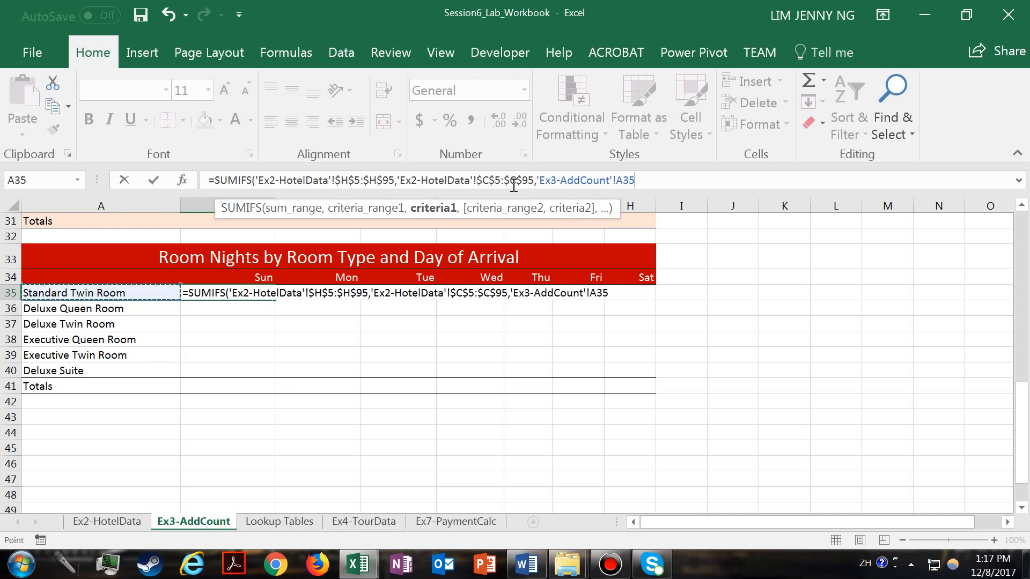
click(612, 184)
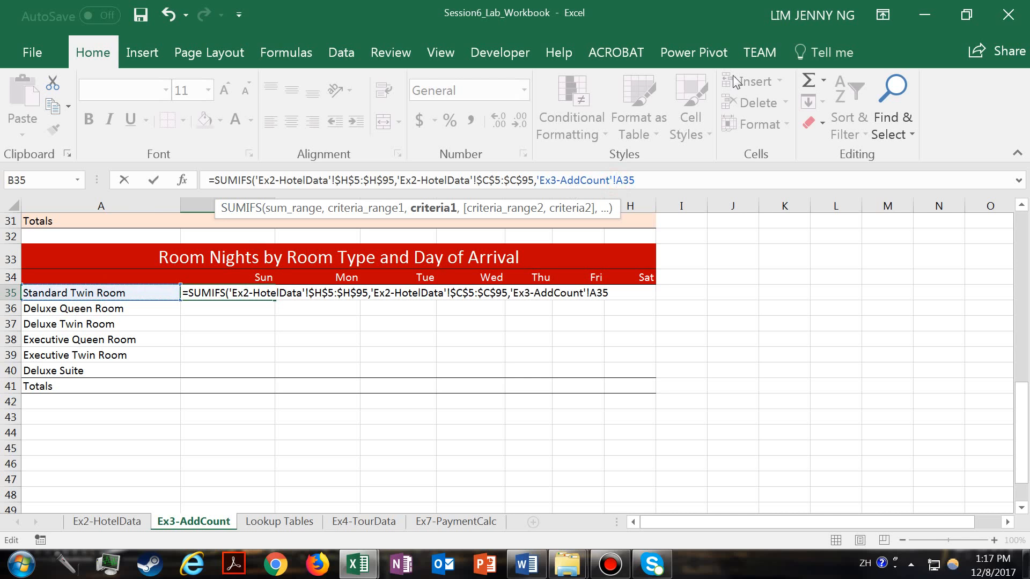
key(BackSpace)
key(BackSpace)
key(BackSpace)
key(BackSpace)
key(BackSpace)
key(BackSpace)
key(BackSpace)
key(BackSpace)
key(BackSpace)
key(BackSpace)
key(BackSpace)
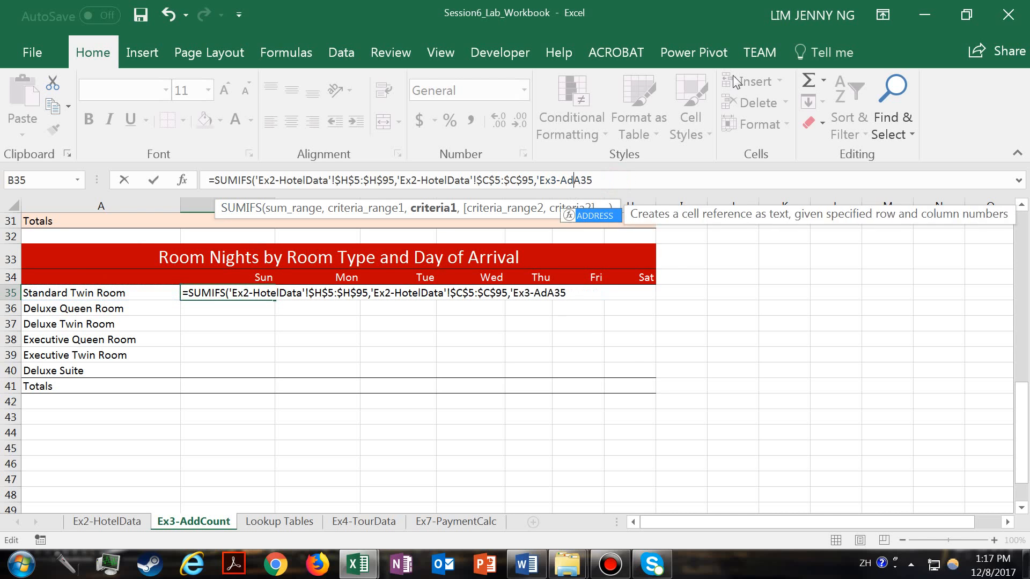
key(BackSpace)
key(BackSpace)
key(BackSpace)
key(BackSpace)
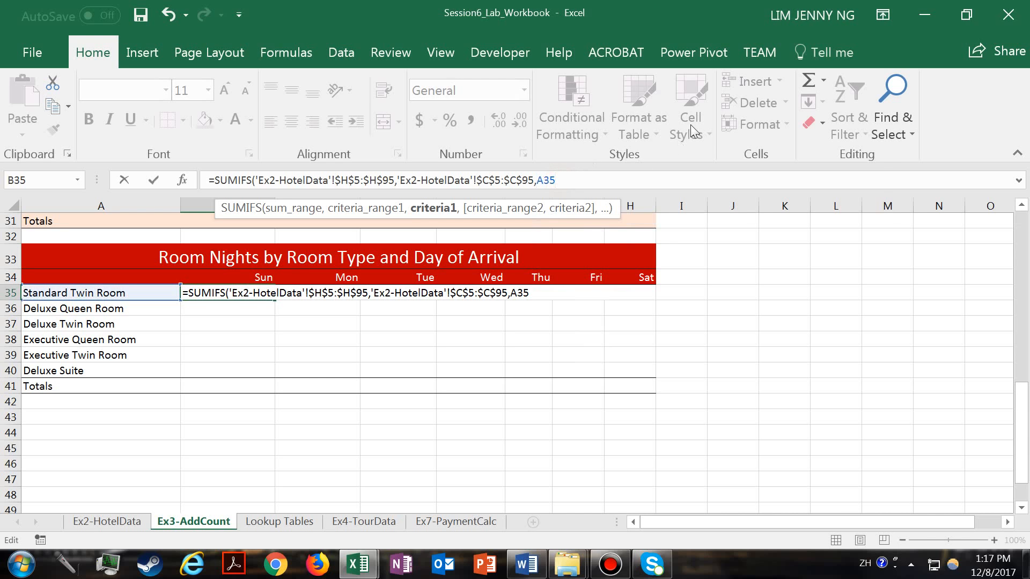
text(,)
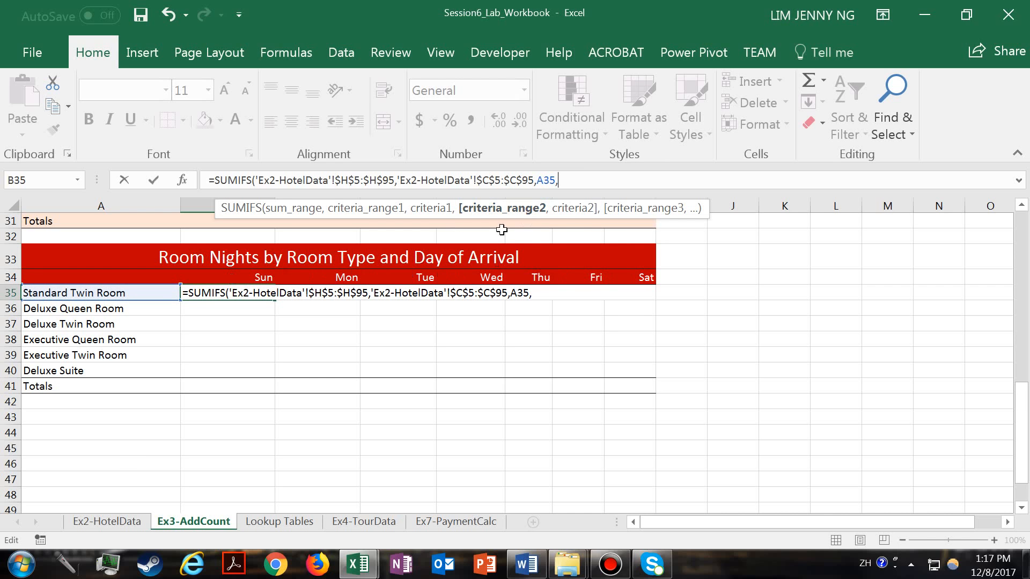
- Add the Arrival Day column of Ex2-HotelData as the second criteria range, with absolute references $K$5:$K$95
click(107, 522)
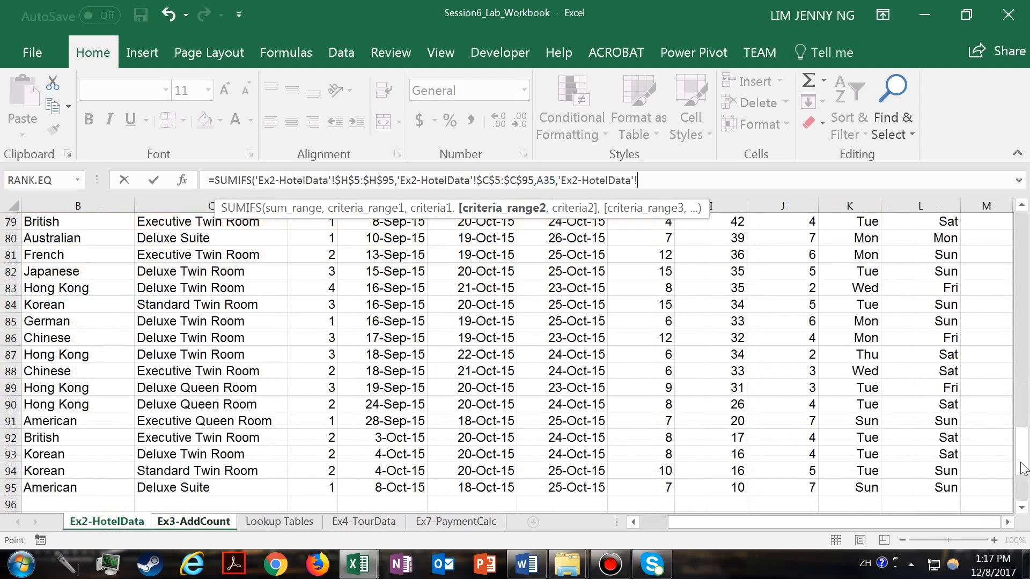
drag(1024, 453, 1027, 231)
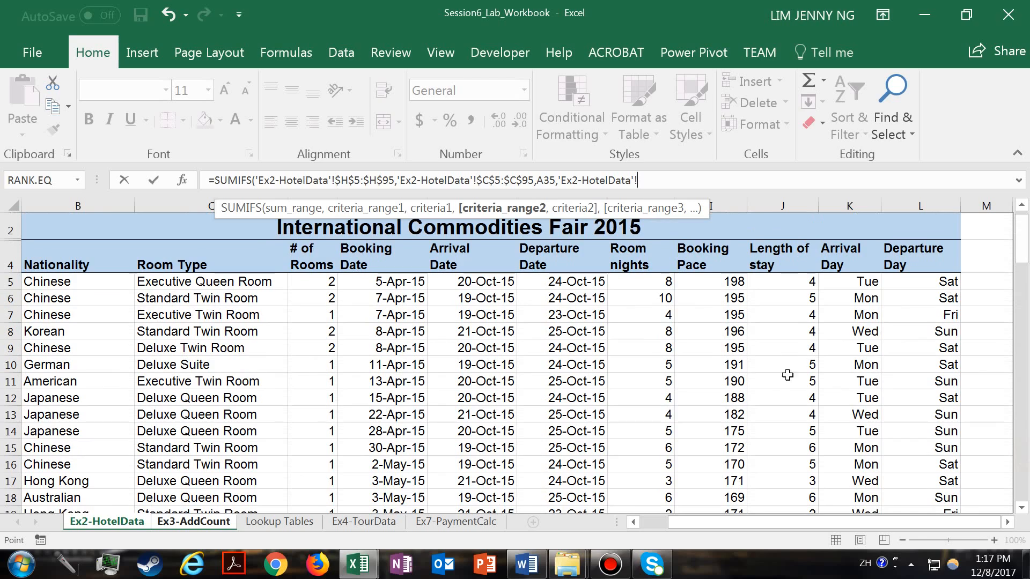
click(843, 281)
drag(843, 282, 869, 473)
drag(869, 474, 869, 473)
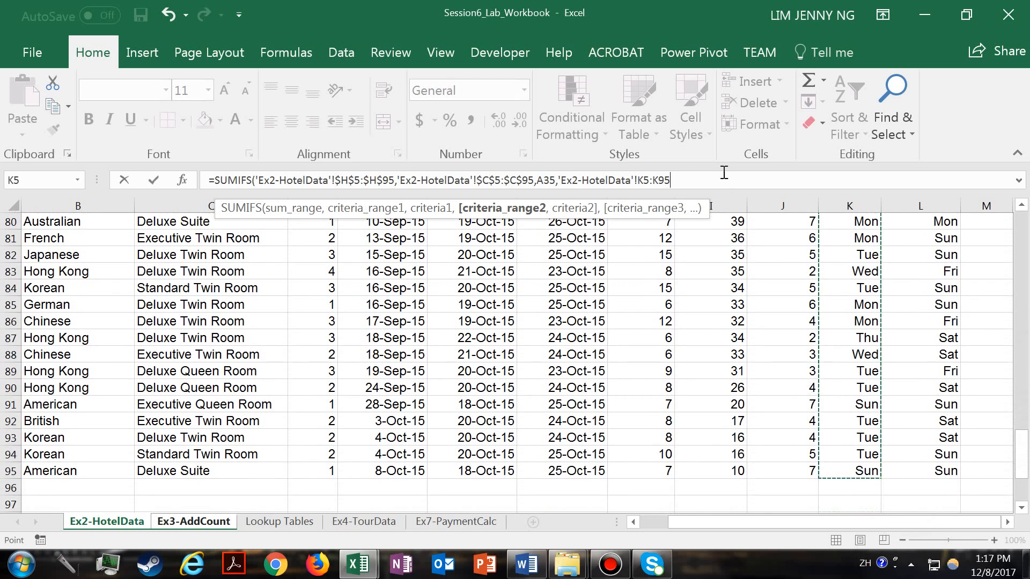
text(,)
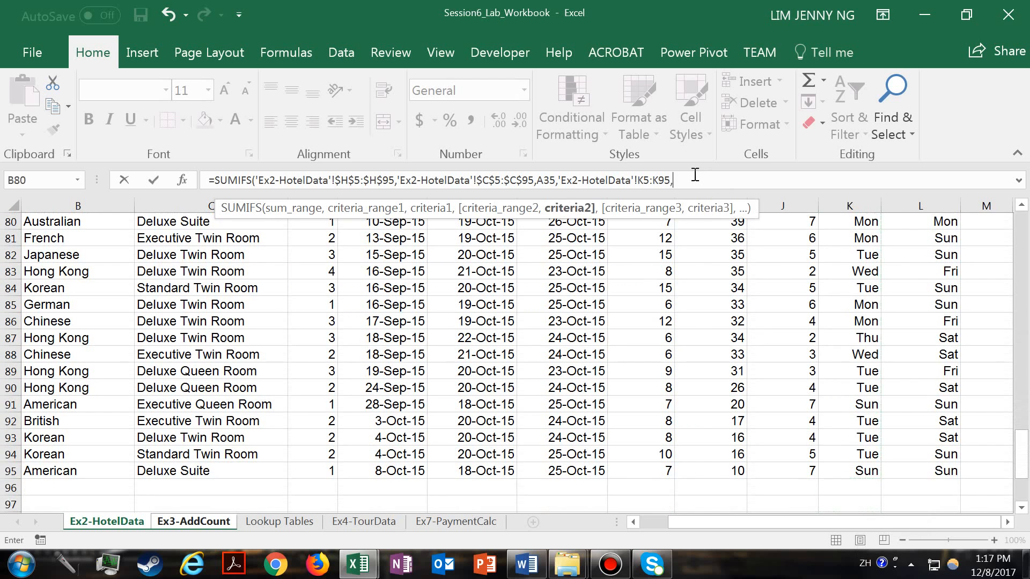
click(641, 181)
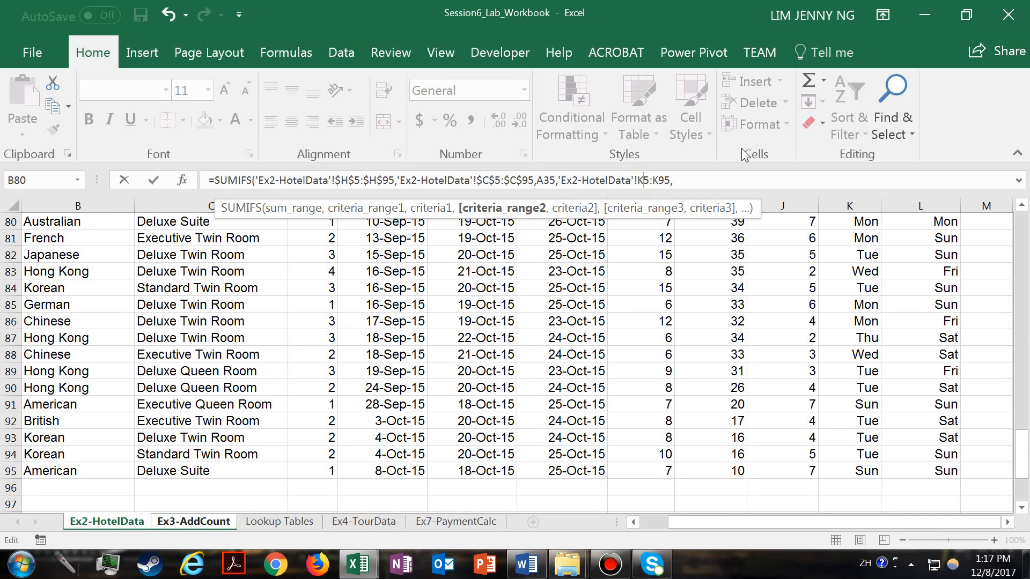
key(F4)
click(672, 180)
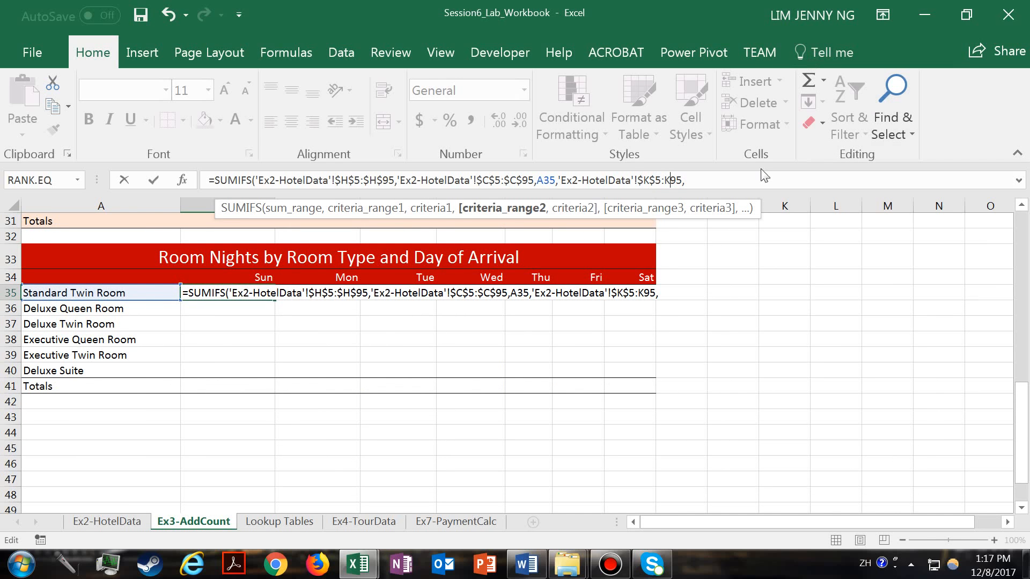
key(F4)
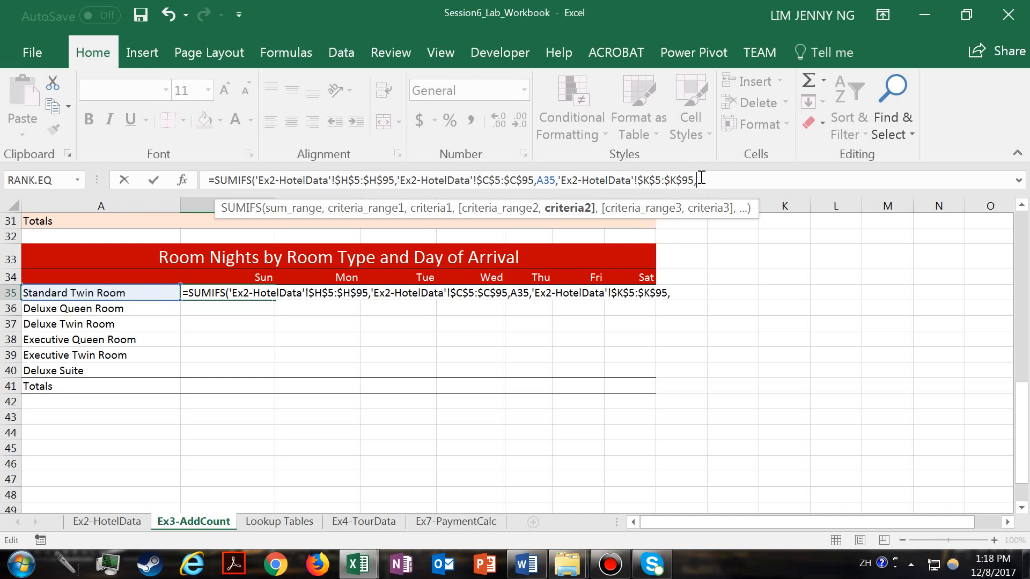
- Add the Sun header cell B34 as the second criterion without its Ex3-AddCount prefix, then close and enter the formula
click(229, 277)
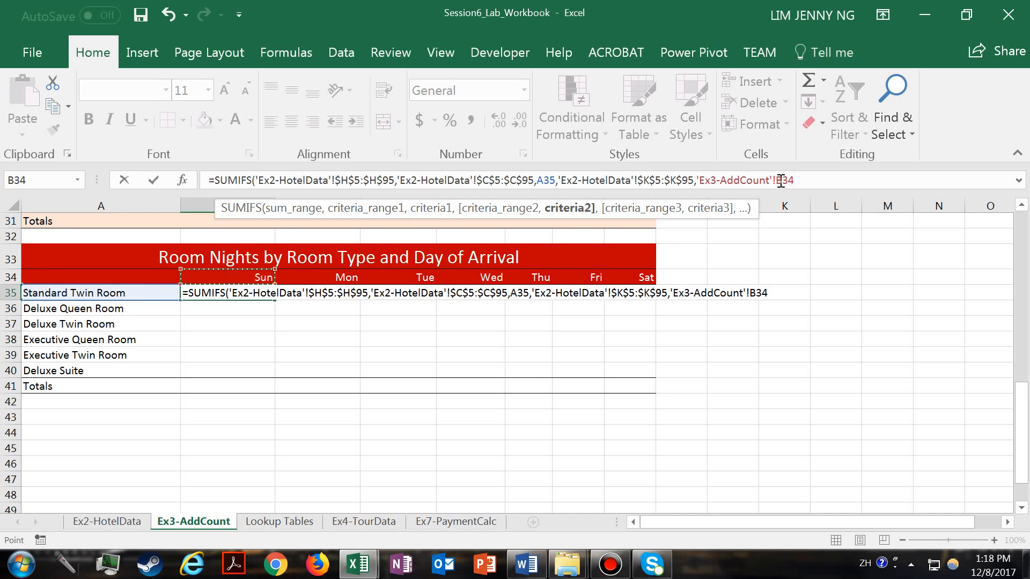
click(741, 180)
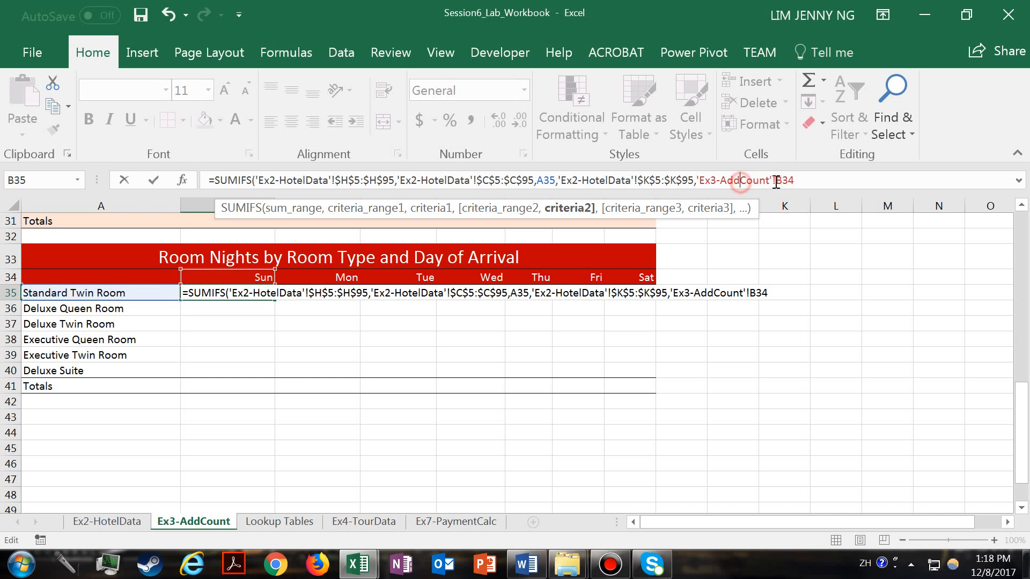
drag(777, 179, 712, 181)
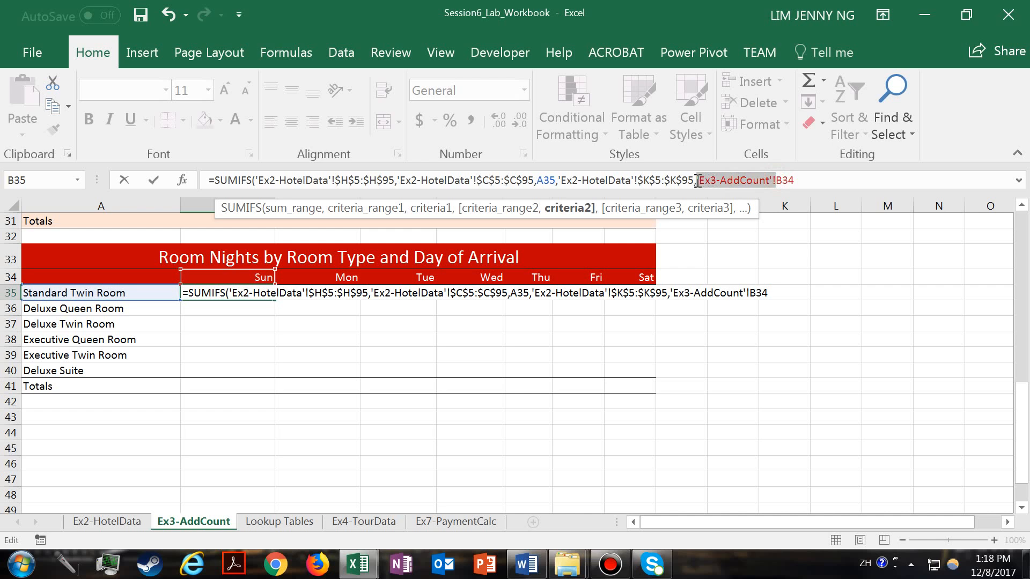
key(BackSpace)
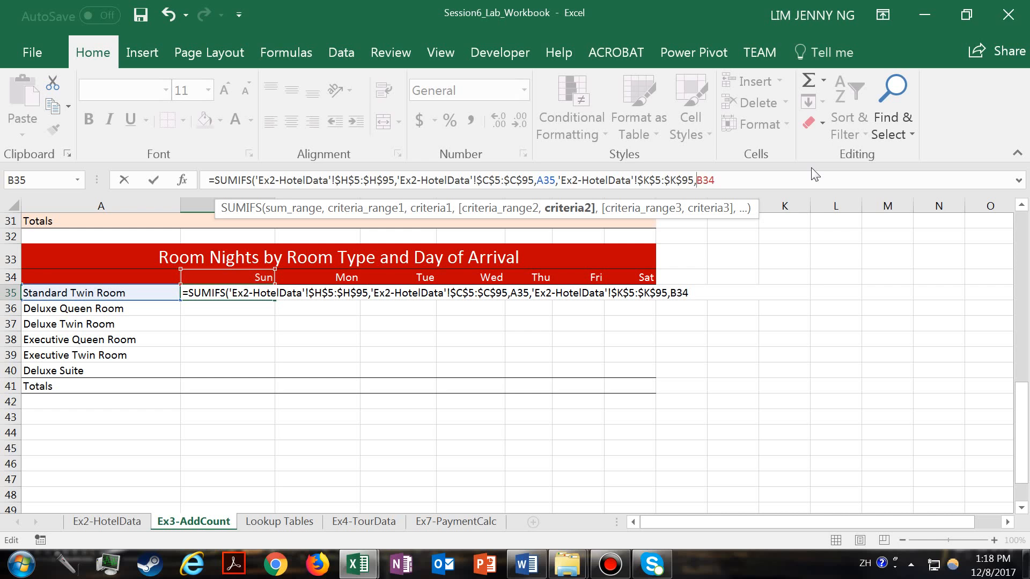
click(729, 180)
text())
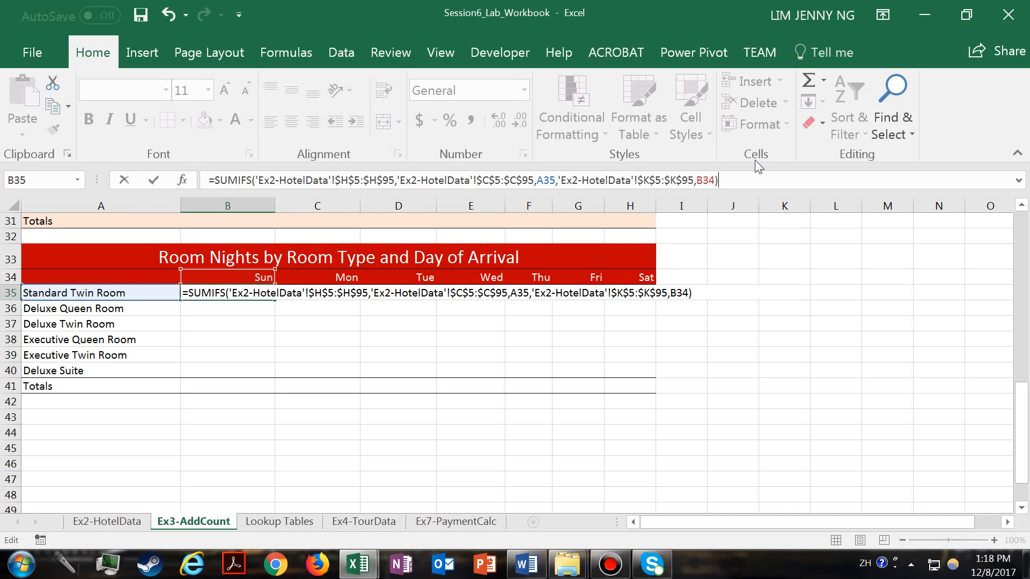
key(Return)
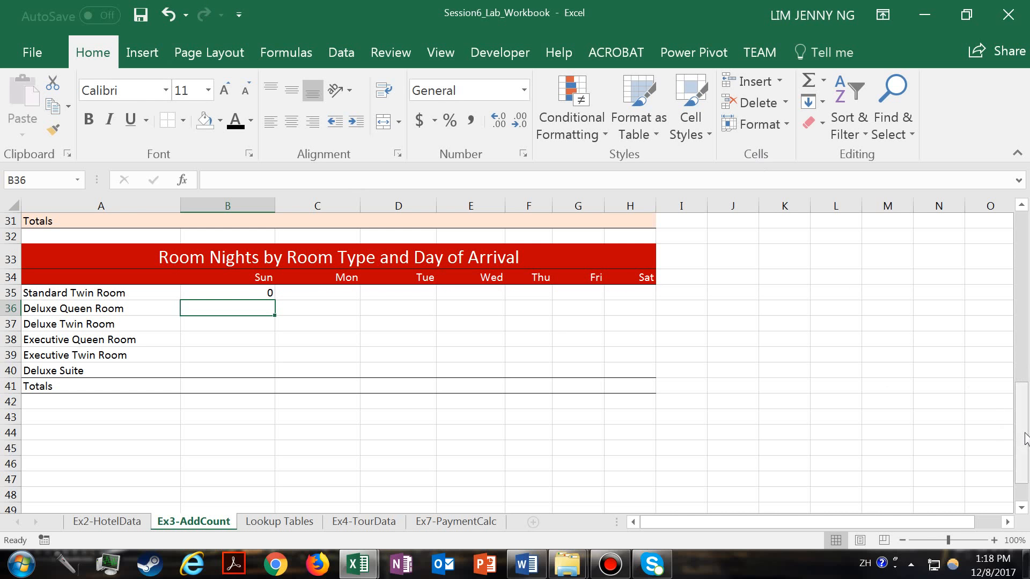
- Check the Sunday Standard Twin Room cell B15 in the Arrivals by Day of Week and Room Type table
drag(1025, 438, 1028, 327)
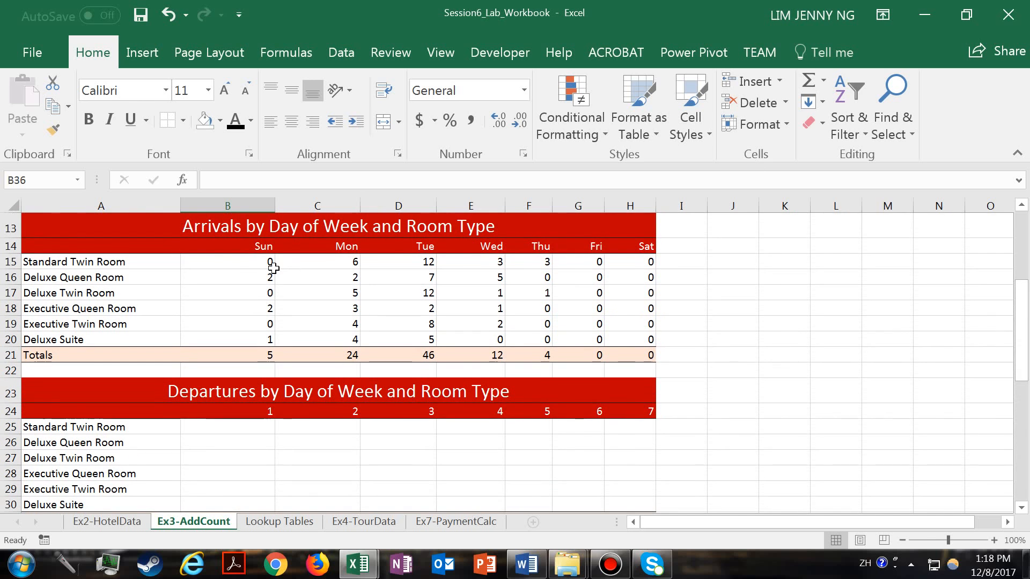
click(238, 267)
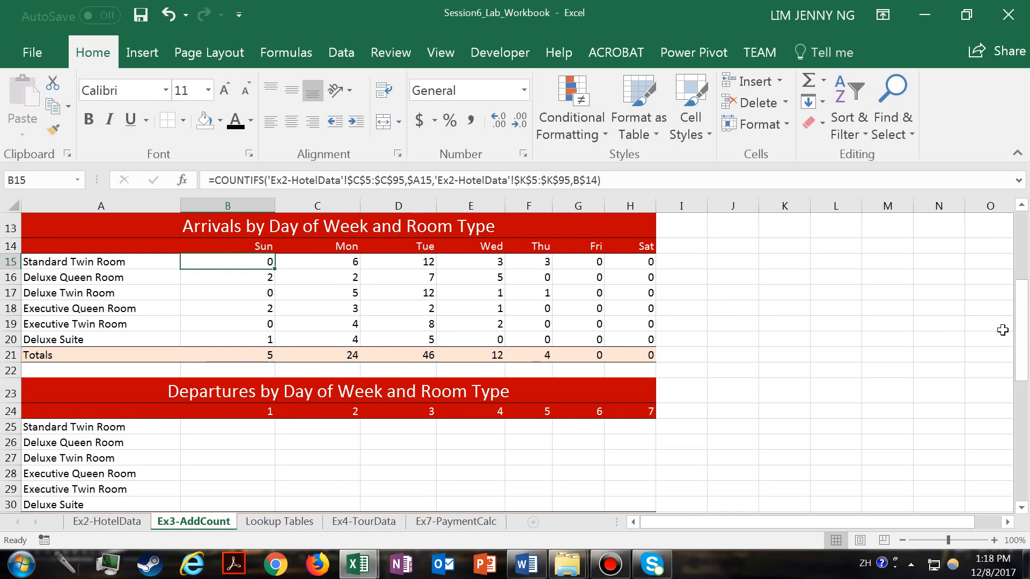
drag(1025, 343, 1025, 438)
- Edit the B35 formula so the room type criterion keeps its column fixed as $A35
click(258, 321)
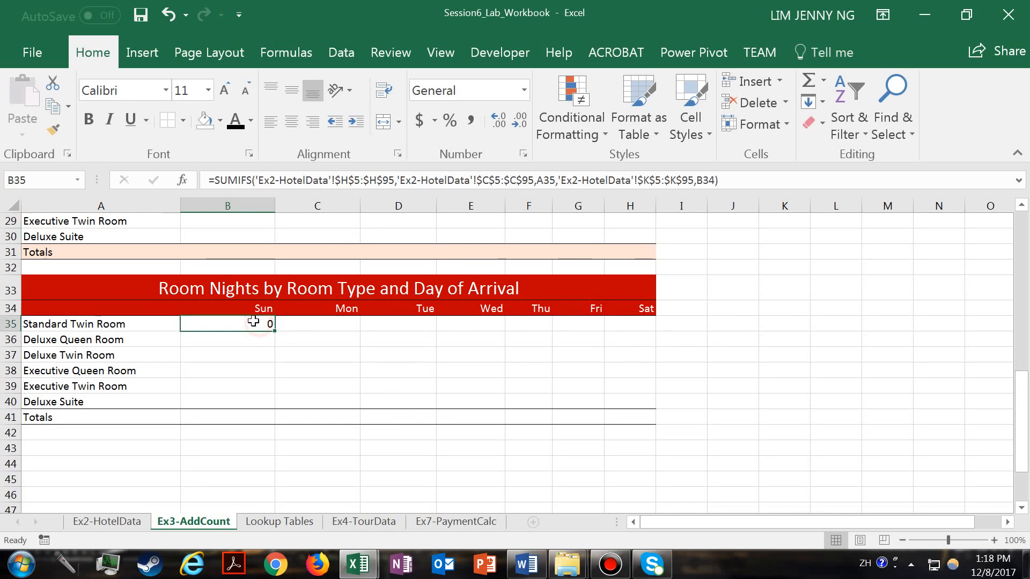
double_click(256, 320)
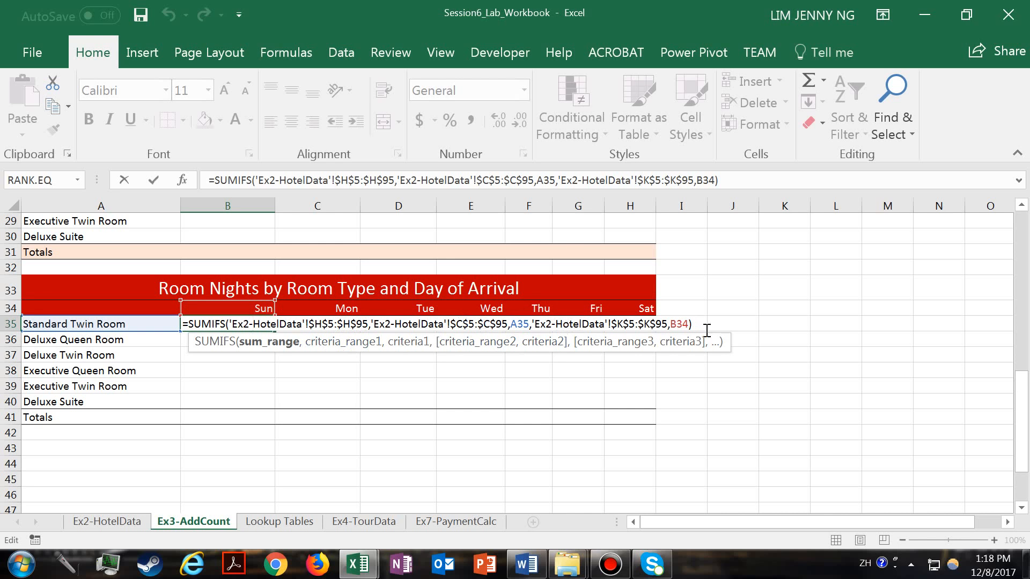
click(521, 325)
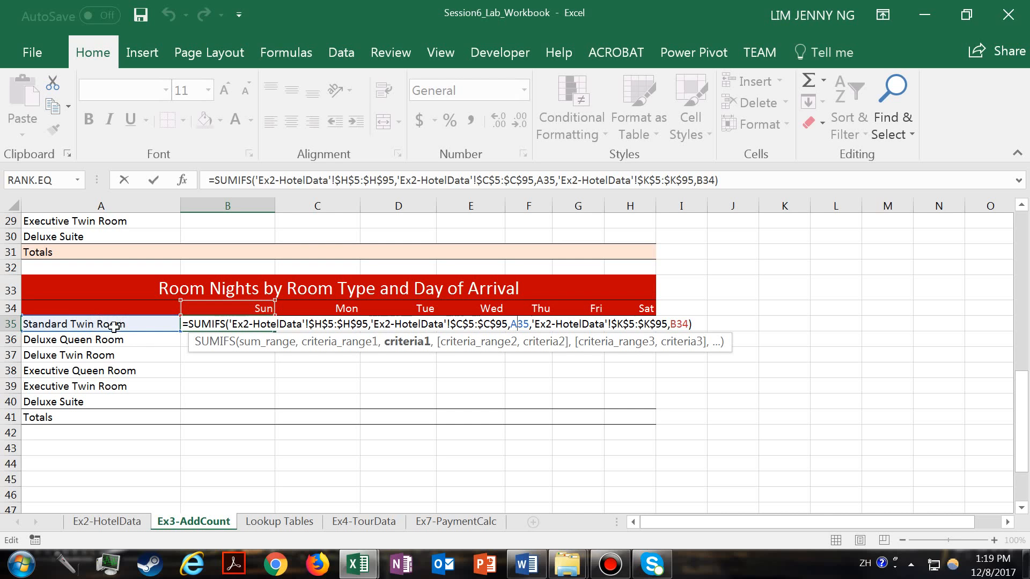
click(511, 324)
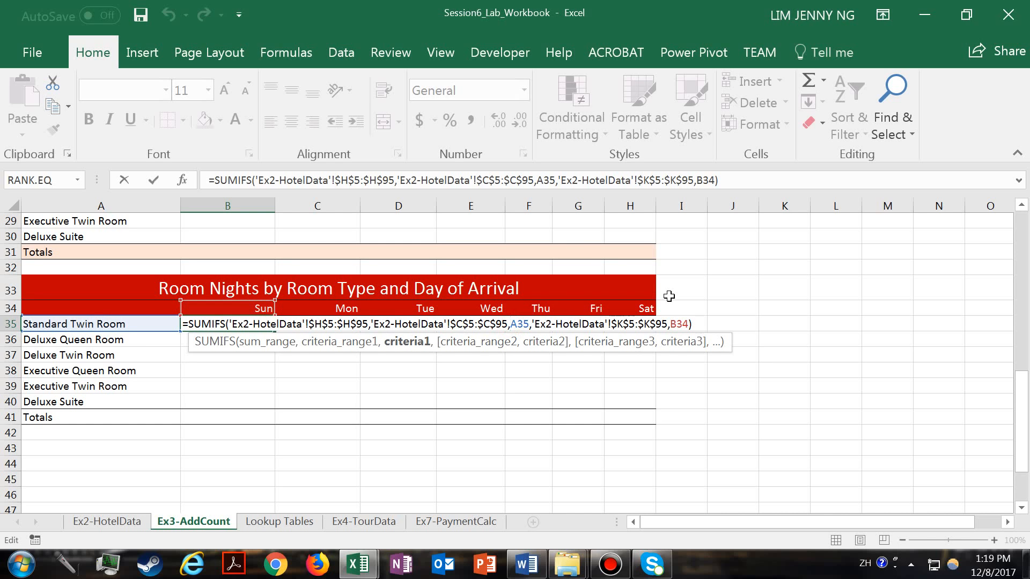
text($)
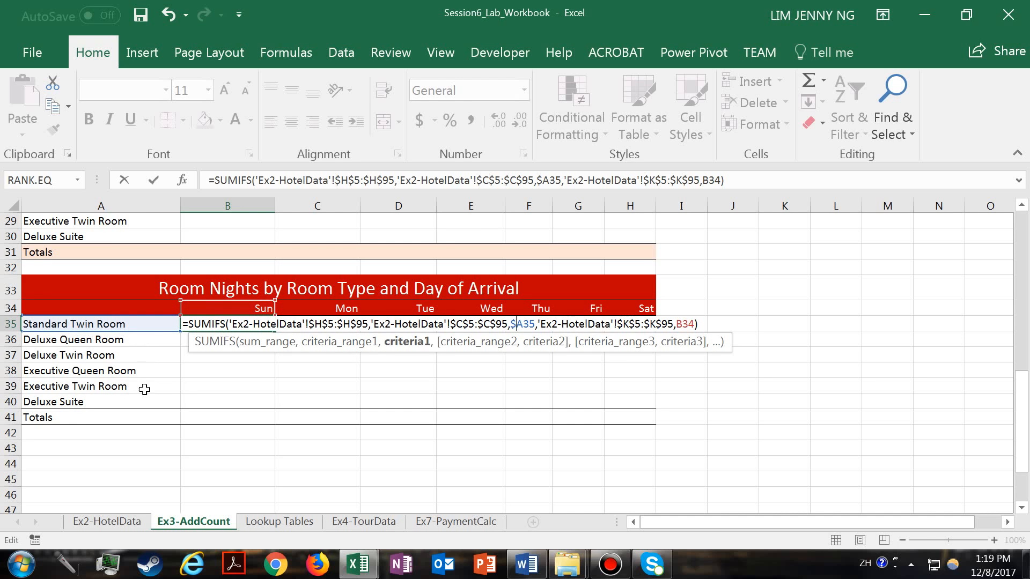
- Fix the row of the day criterion as B$34 and enter the updated SUMIFS formula
click(529, 324)
drag(677, 325, 690, 328)
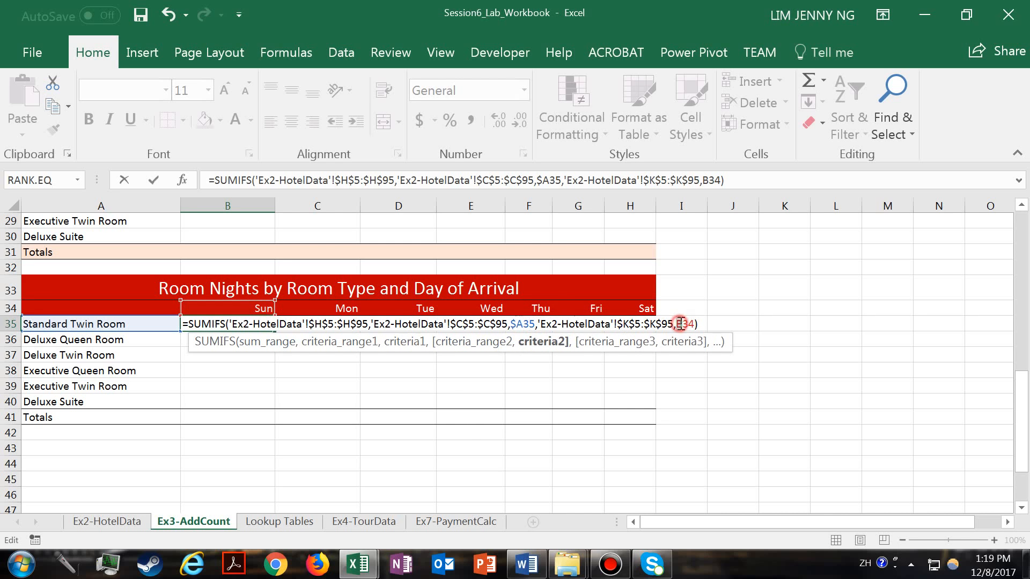
click(689, 324)
text($)
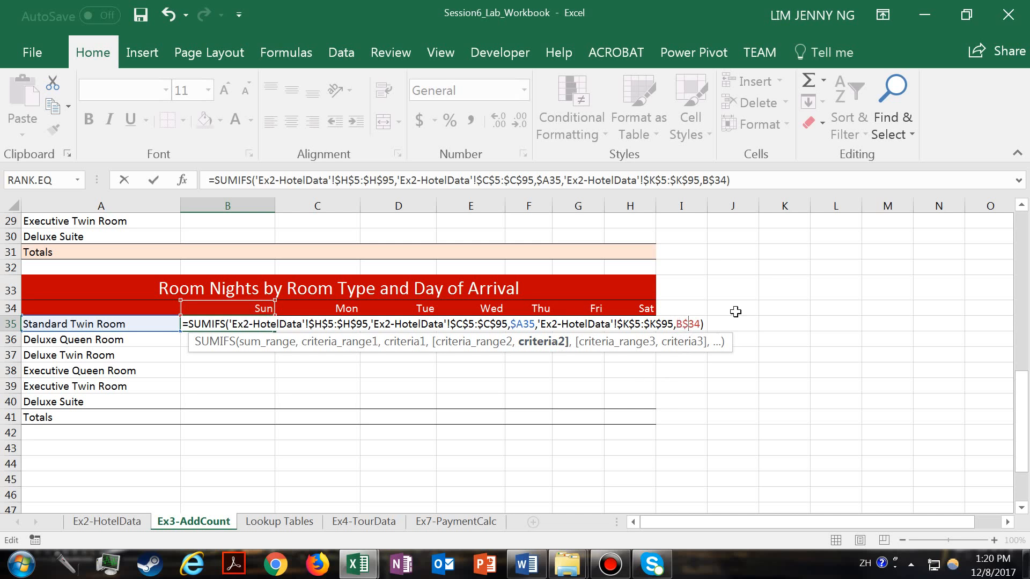
key(Return)
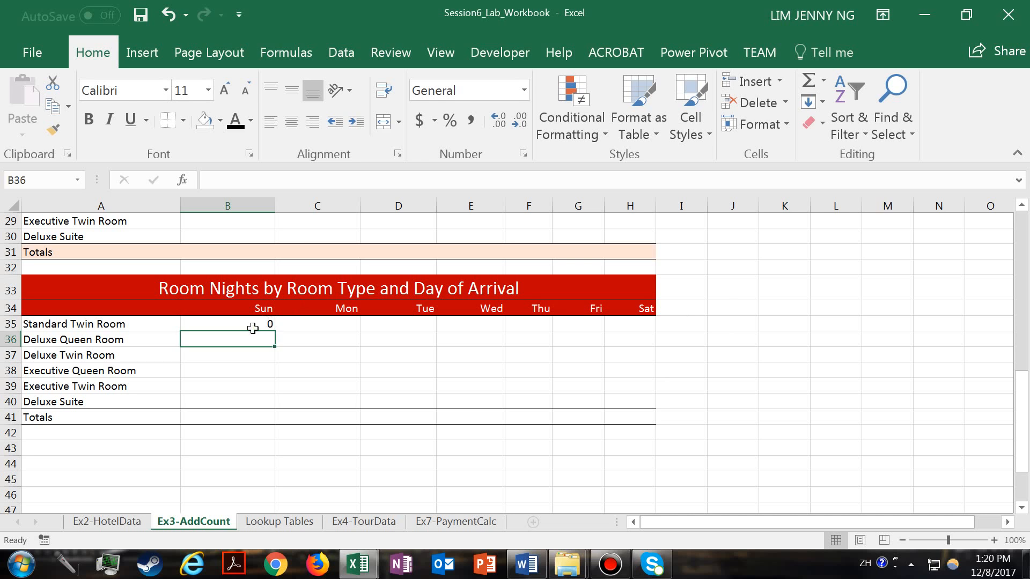
- Copy the B35 formula down to B40 and across to column H, filling B35:H40
click(252, 328)
drag(277, 331, 306, 407)
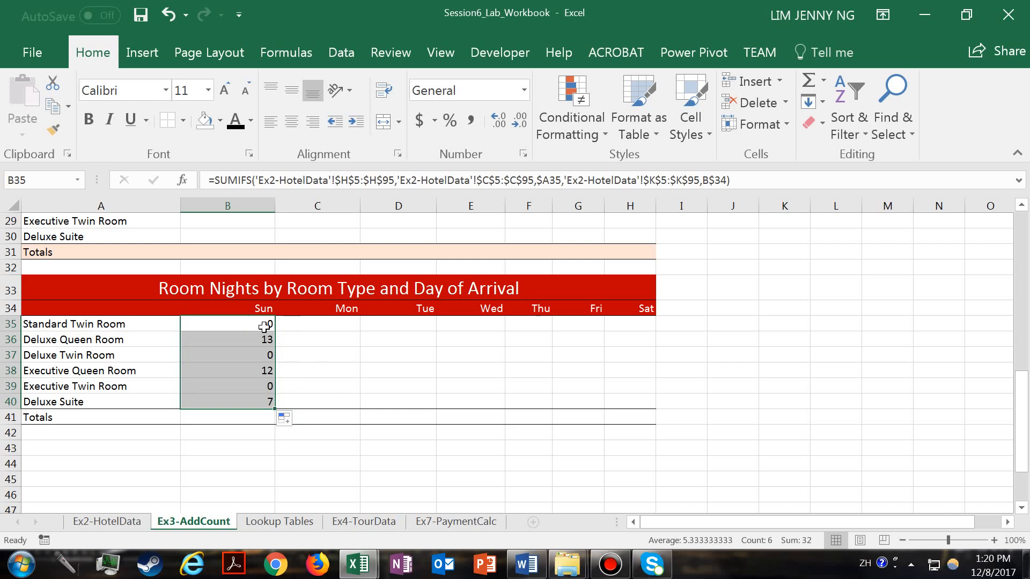
click(265, 343)
click(270, 401)
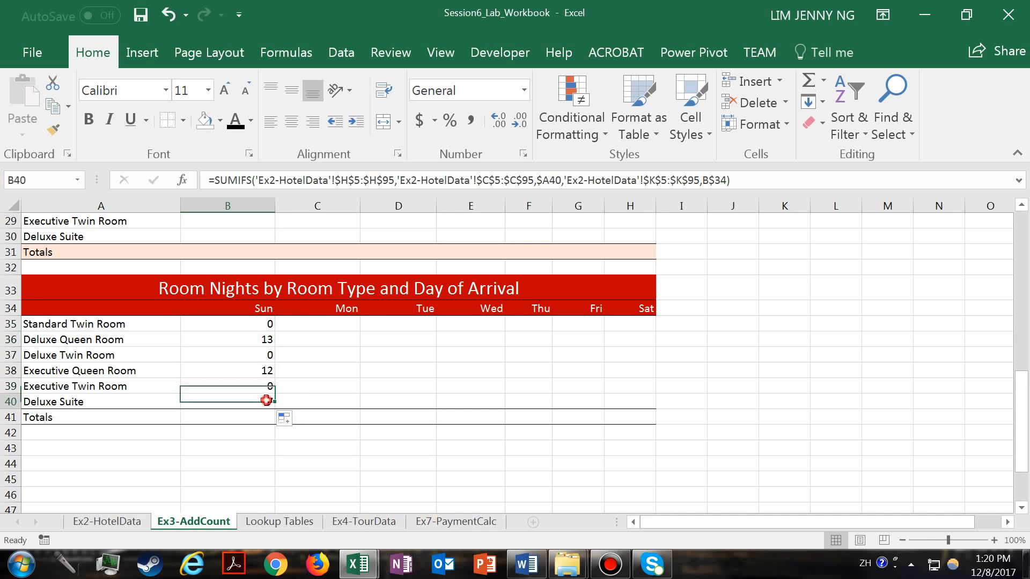
drag(260, 323, 639, 396)
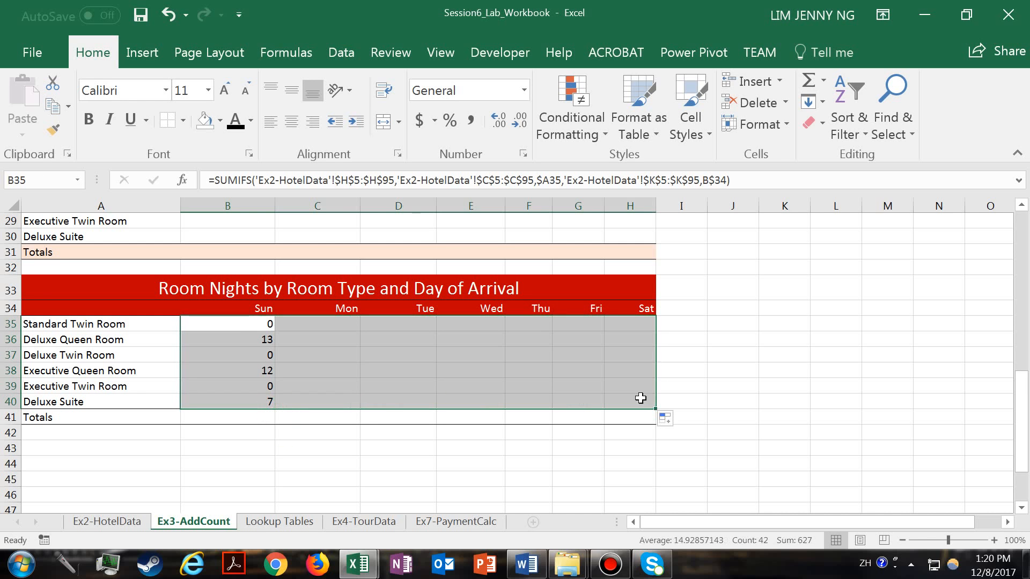
- Inspect the copied formulas in the room nights table against their room type and day headings
click(587, 337)
click(467, 357)
click(424, 325)
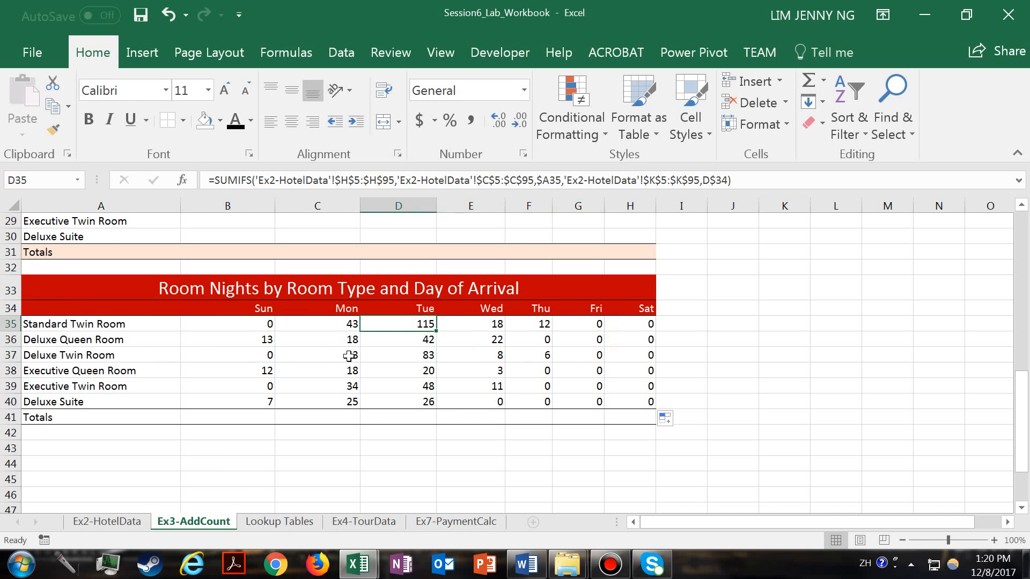
click(143, 327)
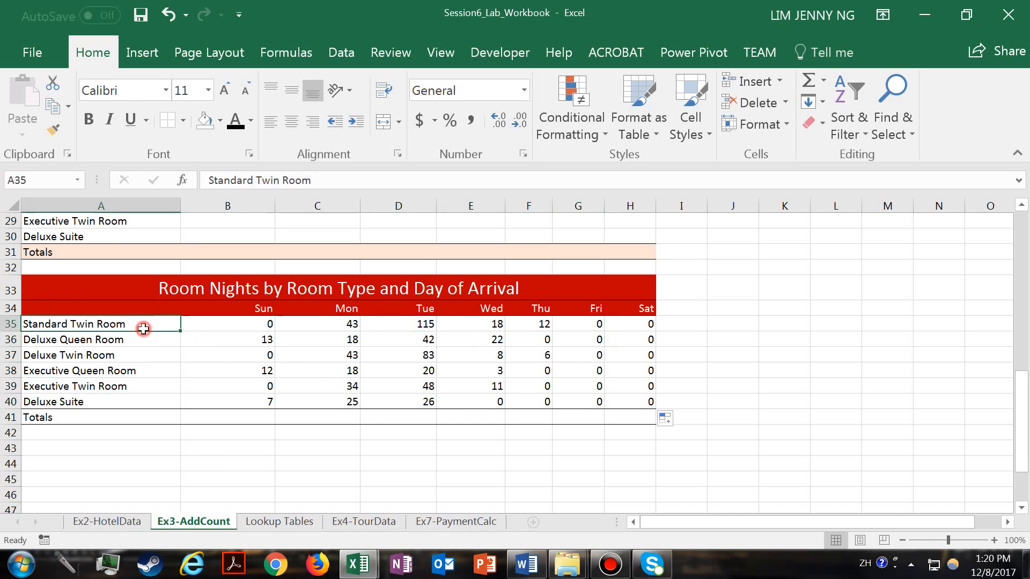
click(242, 308)
- Total each day's room nights from Sun to Sat in the Totals row B41:H41 with AutoSum
drag(253, 416, 649, 419)
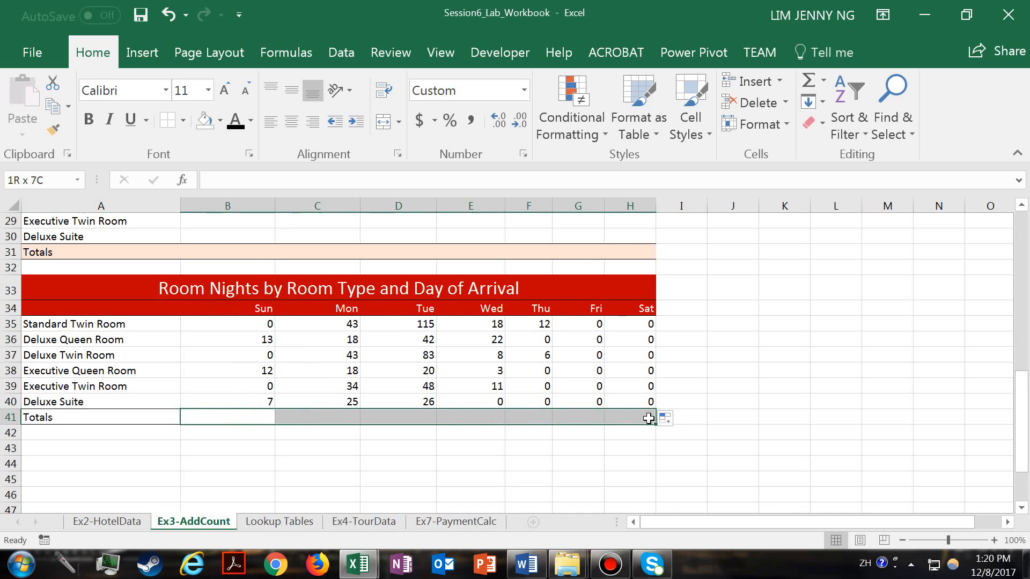
click(810, 80)
key(Tab)
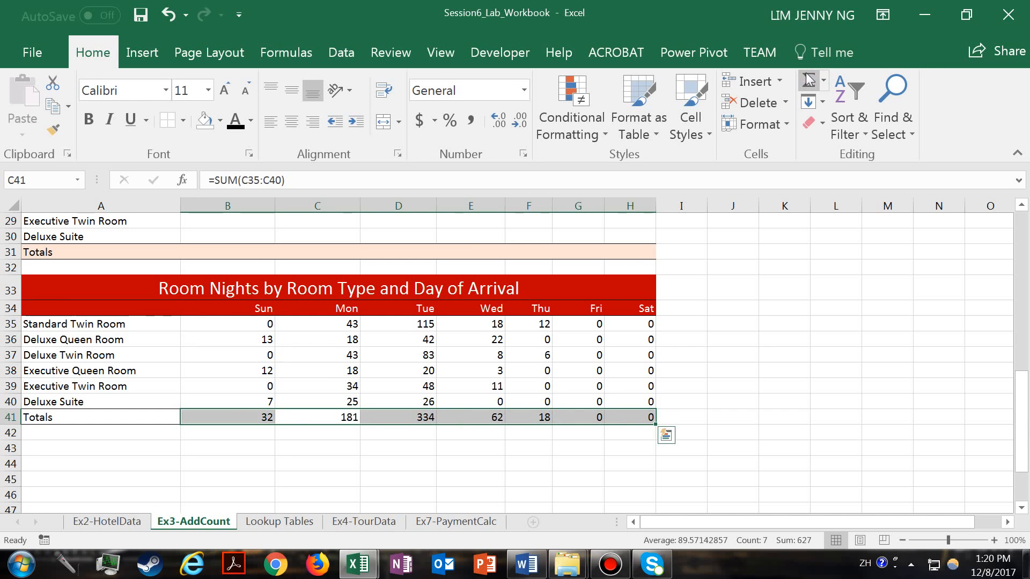
click(372, 460)
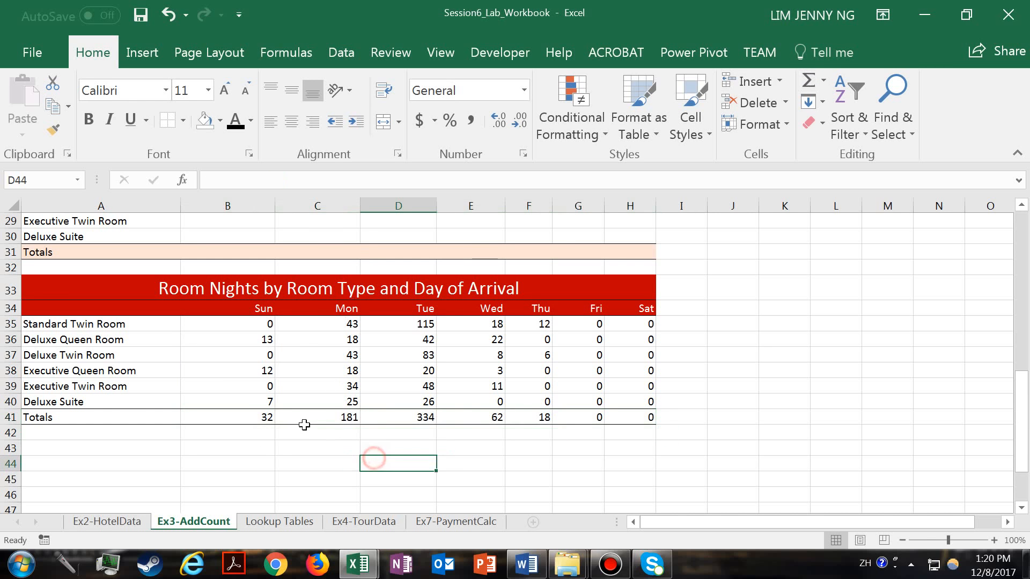
click(259, 417)
drag(276, 419, 683, 417)
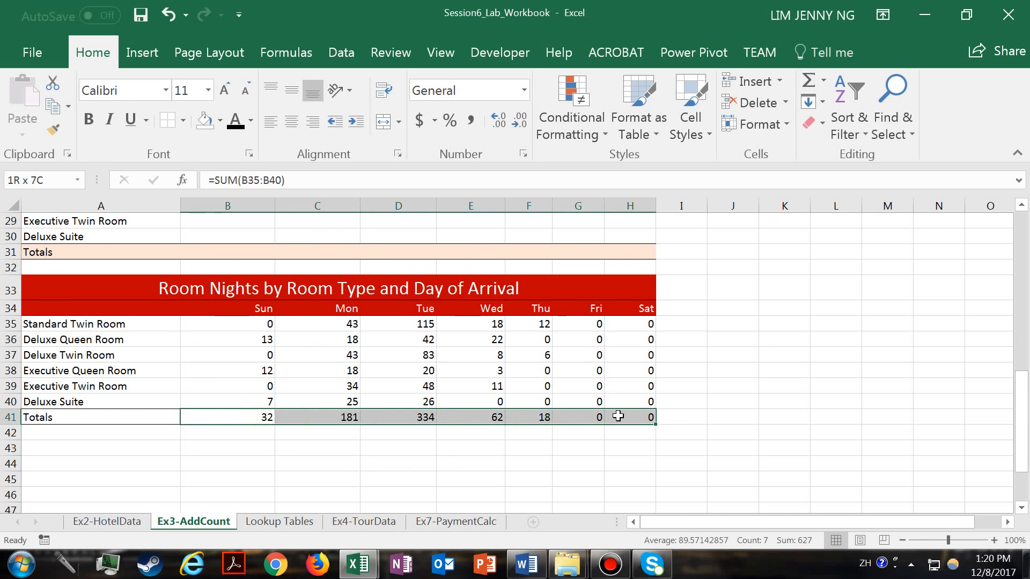
click(476, 453)
- Open the SUMIFS formula in B35 for review
click(241, 322)
double_click(243, 324)
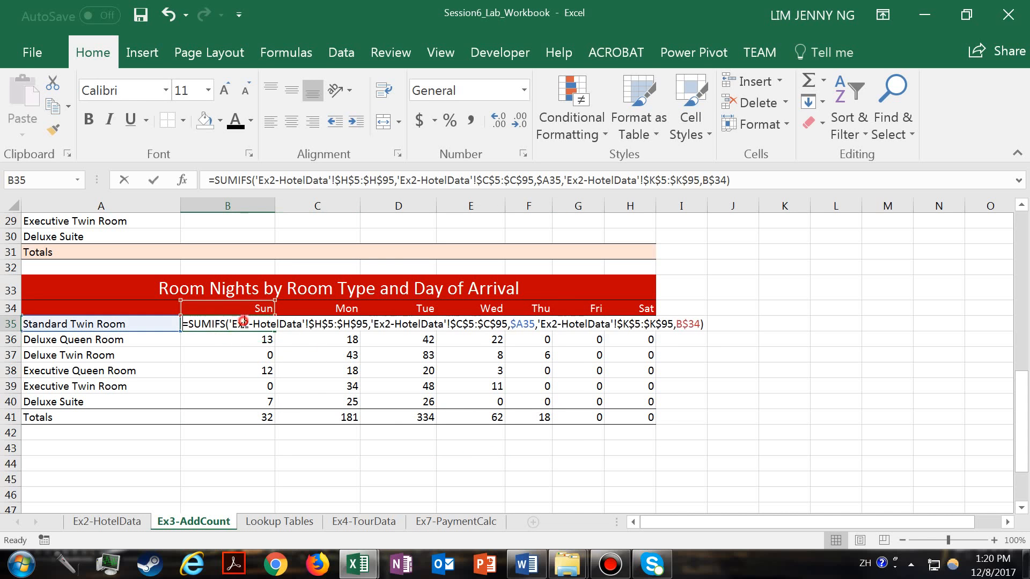